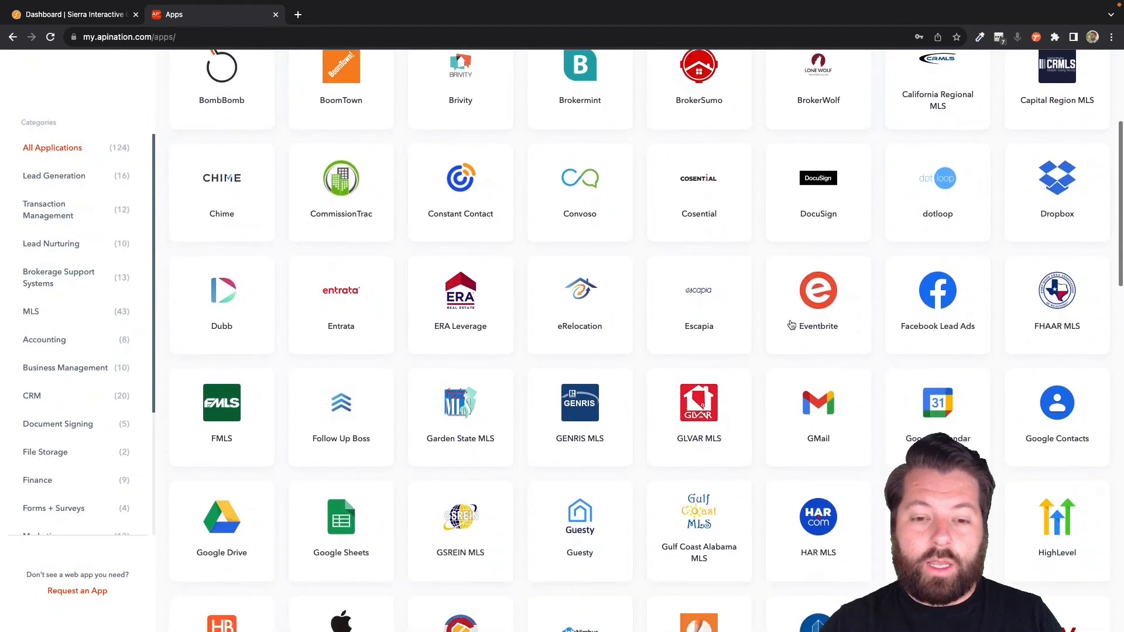
- From the Apps grid, open Sierra Interactive, choose Mailchimp, and activate its leads-to-subscribers sync
{"action": "scroll", "coordinate": [791, 325], "scroll_direction": "down", "scroll_amount": 8}
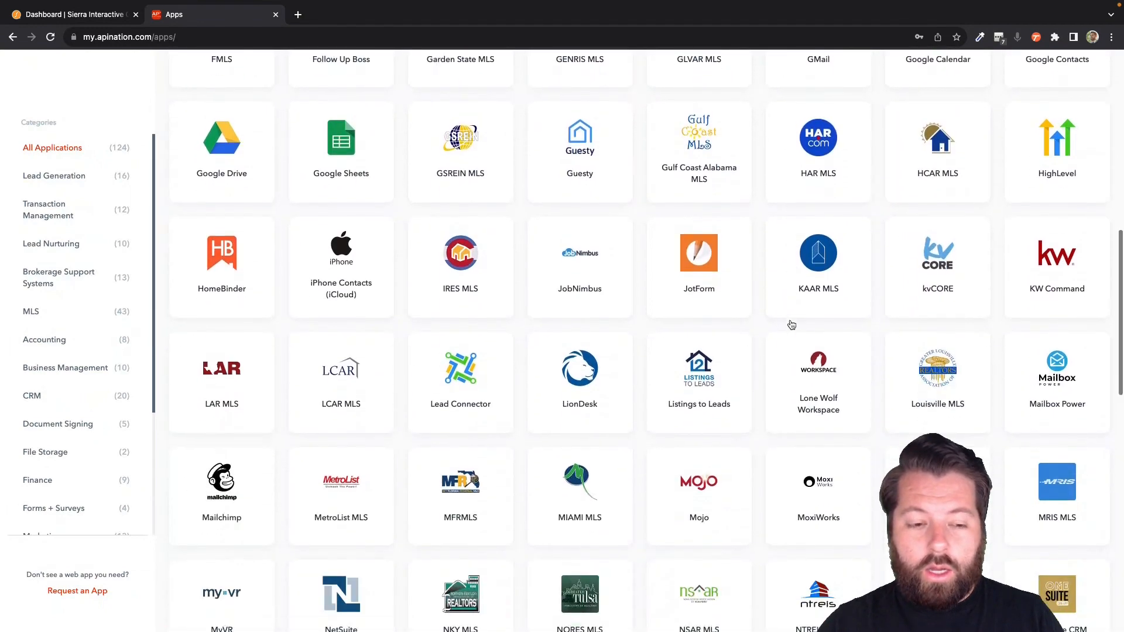
{"action": "scroll", "coordinate": [791, 325], "scroll_direction": "down", "scroll_amount": 9}
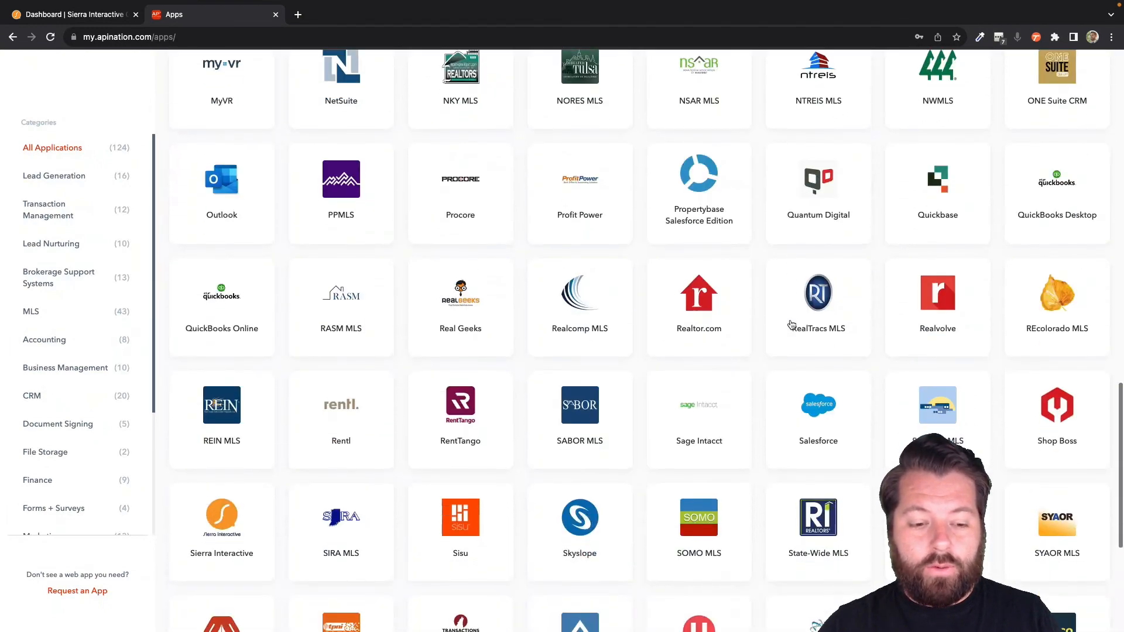
{"action": "left_click", "coordinate": [615, 292]}
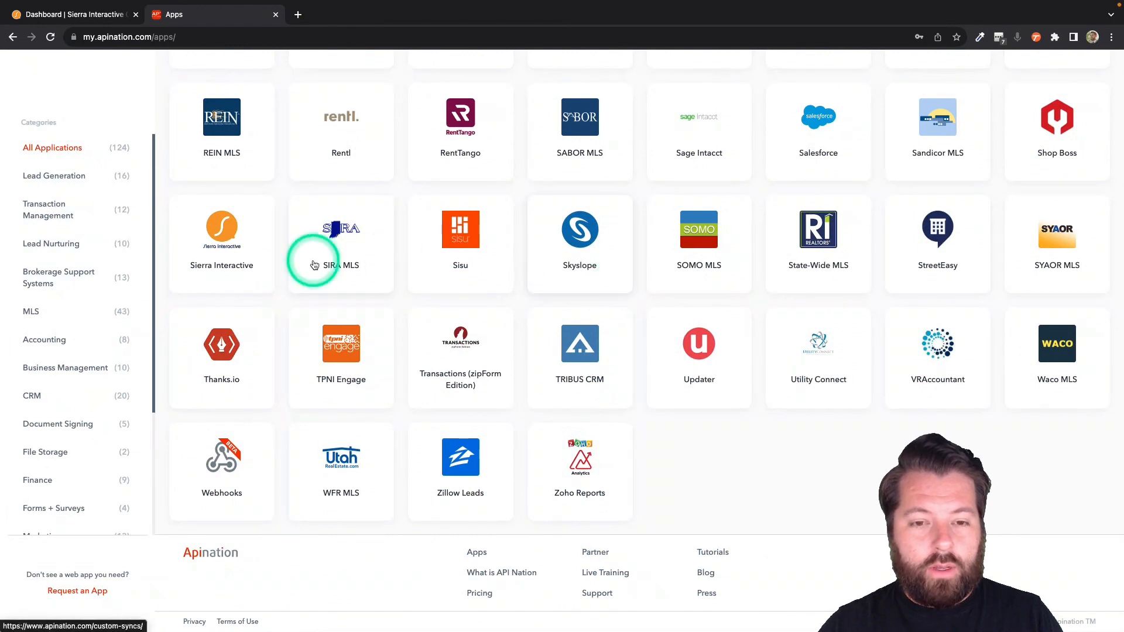
{"action": "left_click", "coordinate": [226, 239]}
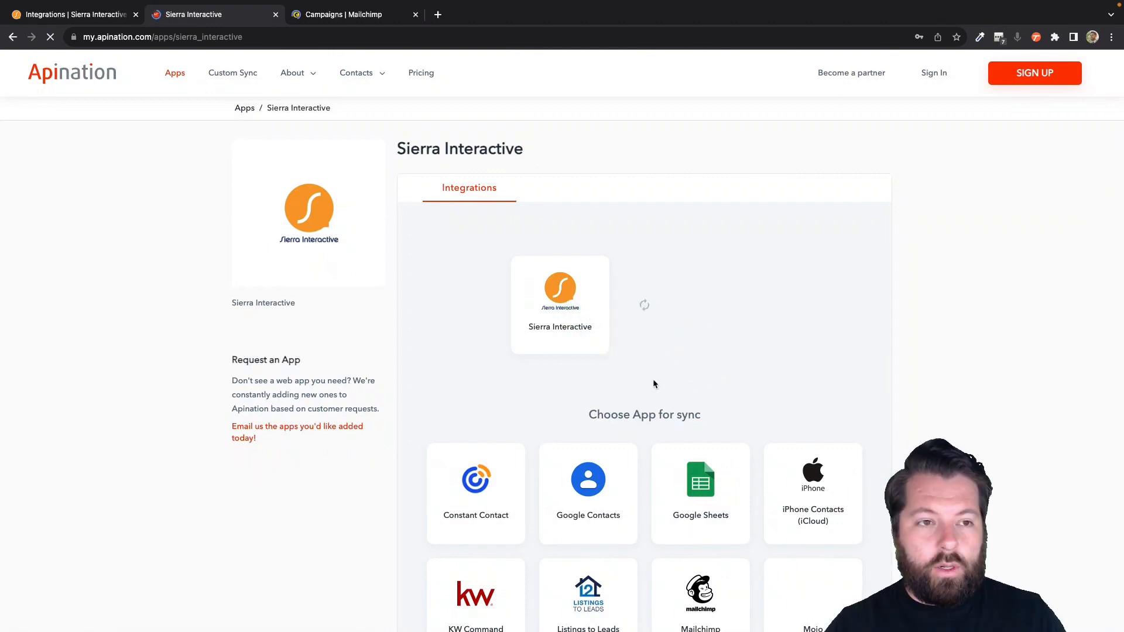
{"action": "scroll", "coordinate": [652, 379], "scroll_direction": "down", "scroll_amount": 3}
{"action": "left_click", "coordinate": [702, 473]}
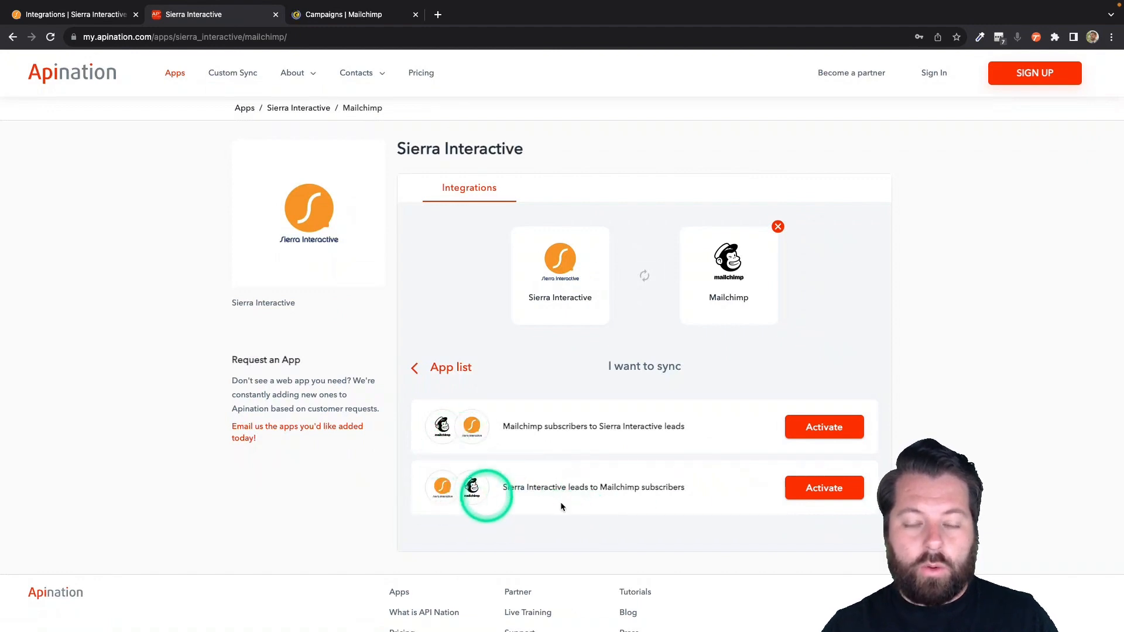
{"action": "left_click", "coordinate": [818, 486]}
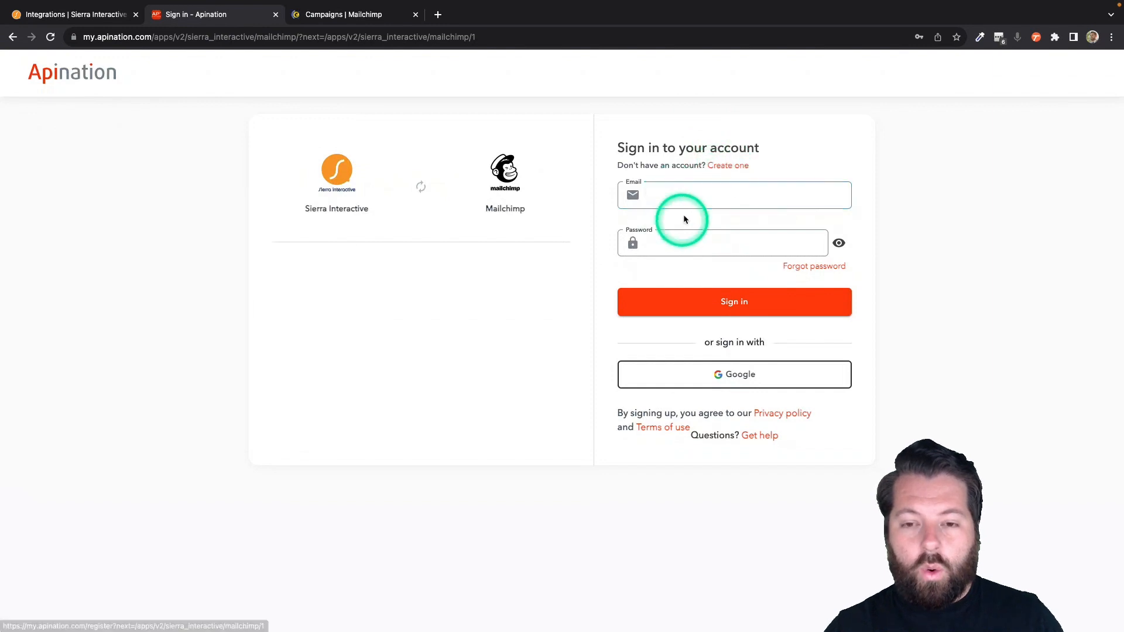
- Sign in to Apination with Google and start connecting a new Sierra Interactive account
{"action": "left_click", "coordinate": [718, 378]}
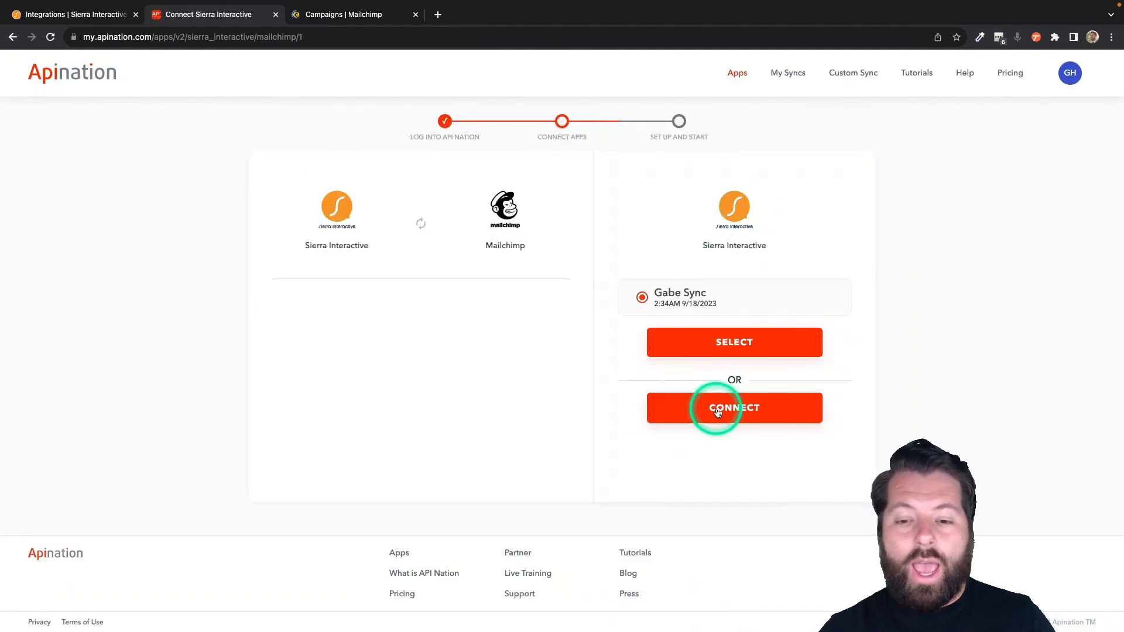
{"action": "left_click", "coordinate": [720, 410]}
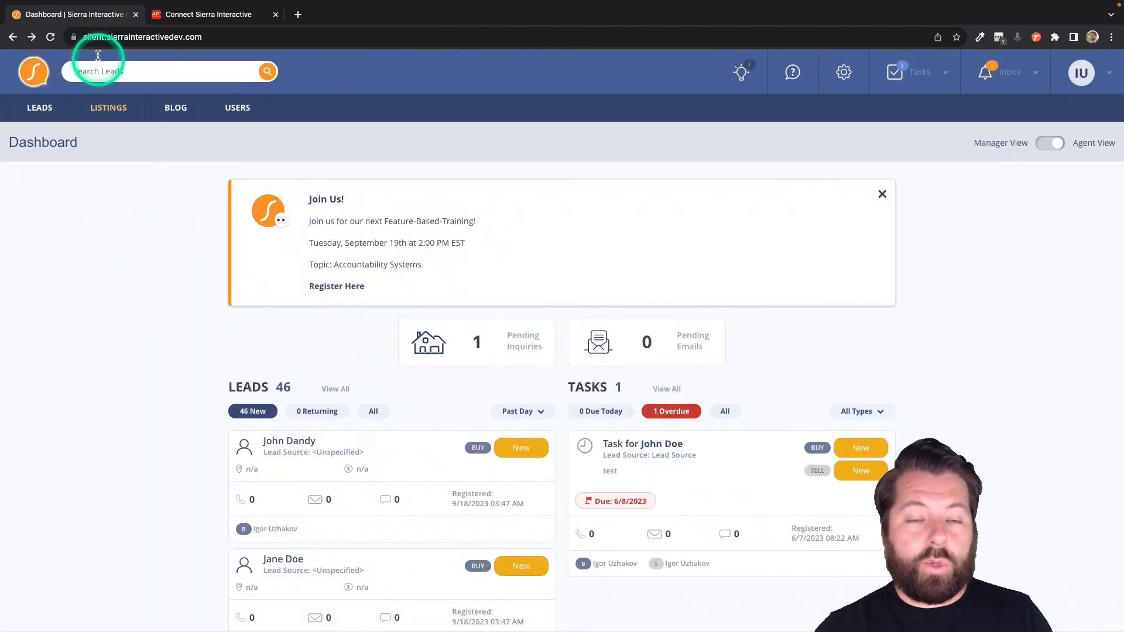
- Copy the API key from Sierra Interactive's Account Integration page into Apination's connect form
{"action": "left_click", "coordinate": [845, 75]}
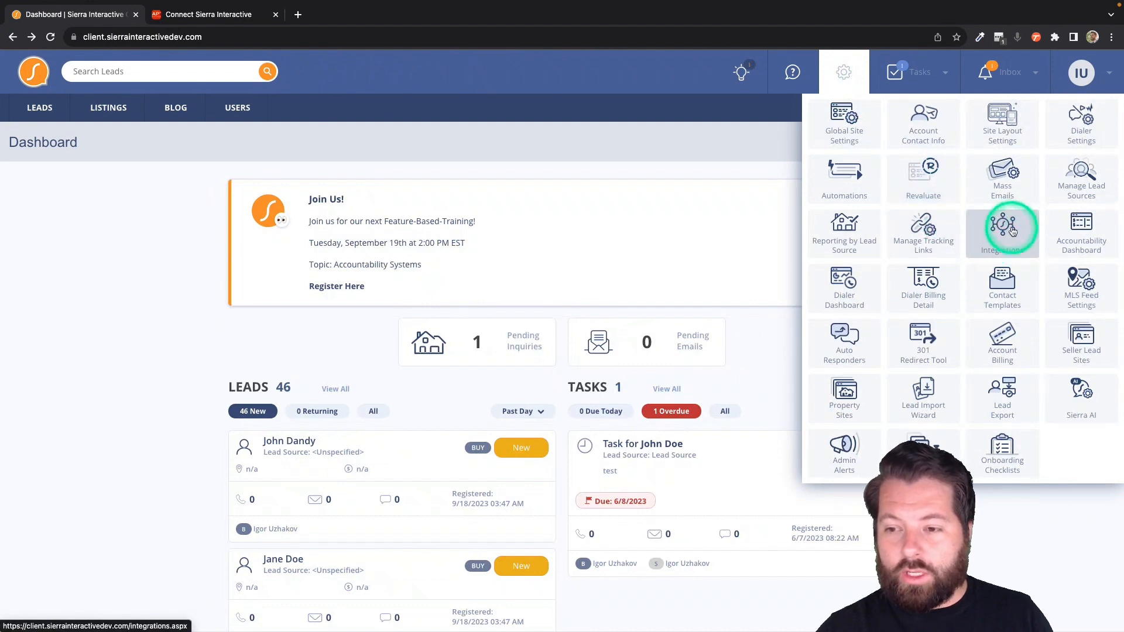
{"action": "left_click", "coordinate": [1004, 234]}
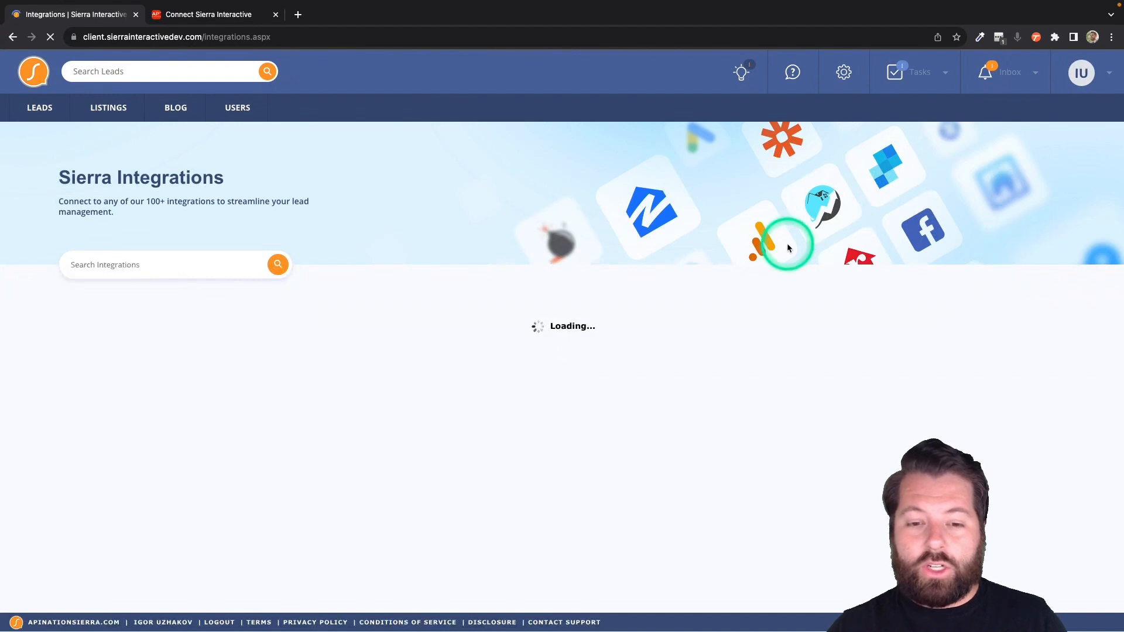
{"action": "scroll", "coordinate": [521, 419], "scroll_direction": "down", "scroll_amount": 3}
{"action": "scroll", "coordinate": [523, 423], "scroll_direction": "down", "scroll_amount": 3}
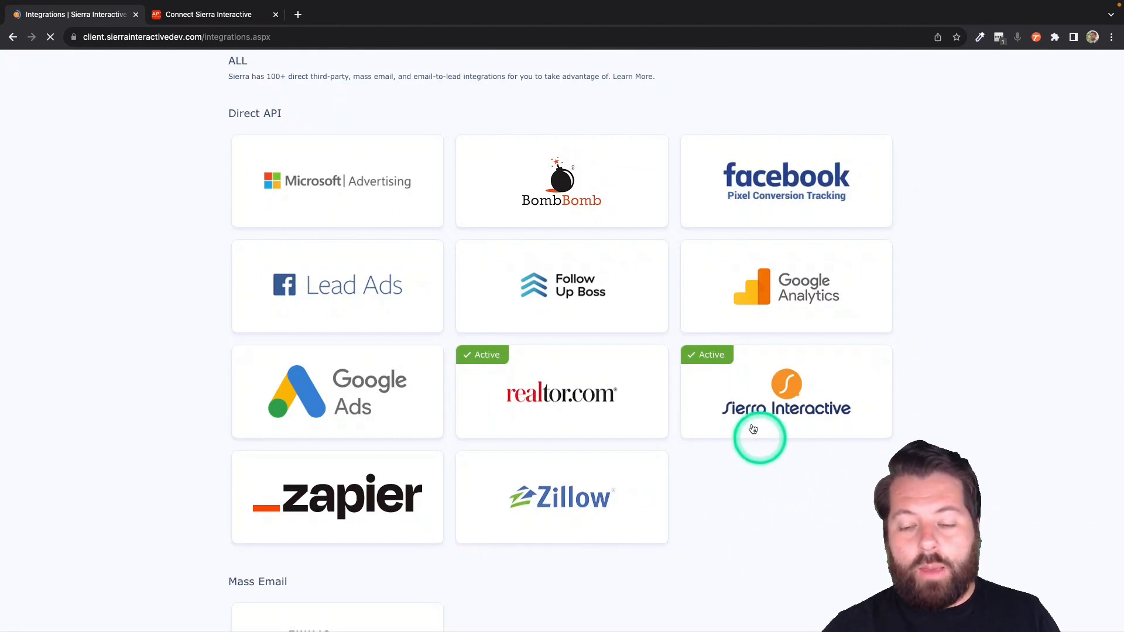
{"action": "left_click", "coordinate": [776, 396]}
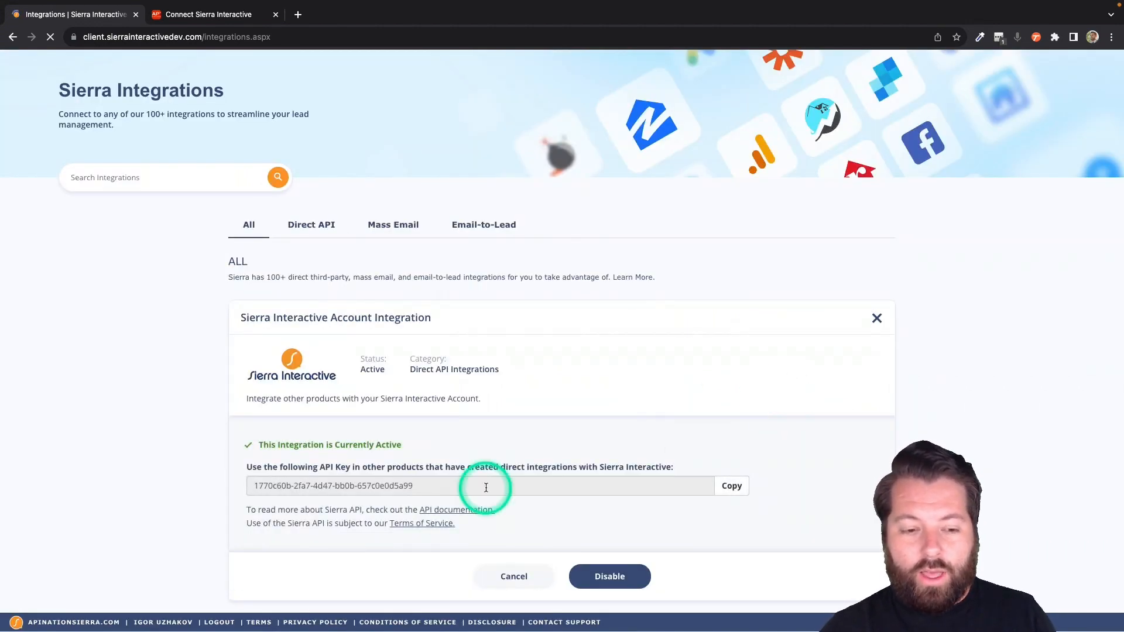
{"action": "left_click", "coordinate": [732, 485]}
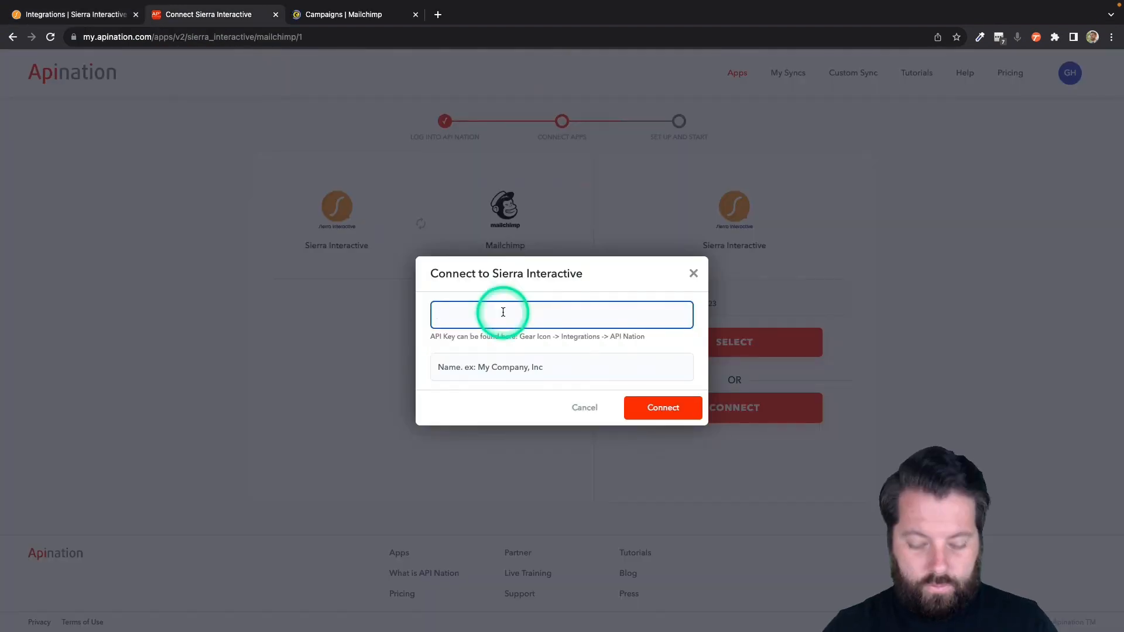
{"action": "key", "text": "super+v"}
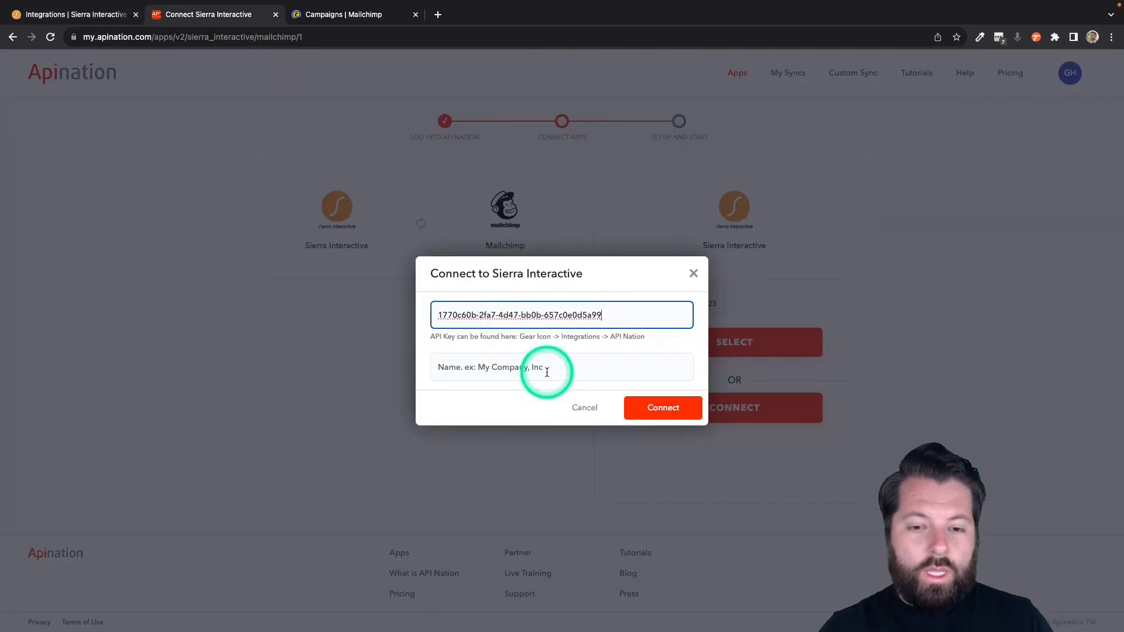
- Give the Sierra Interactive connection a name and connect the account
{"action": "left_click", "coordinate": [503, 369]}
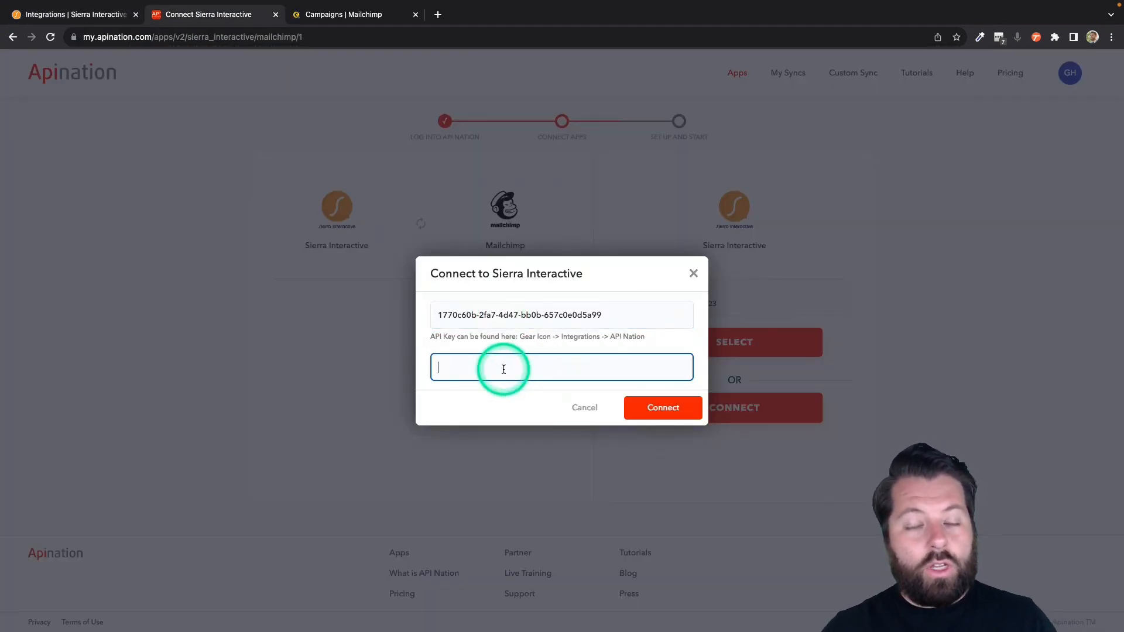
{"action": "type", "text": "Gabe"}
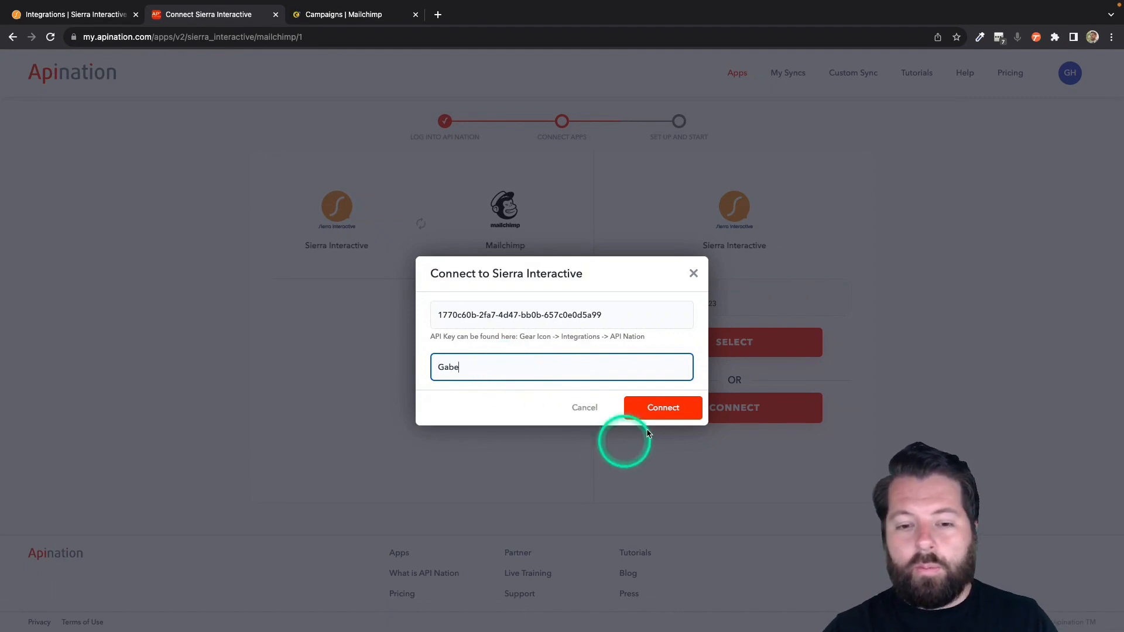
{"action": "left_click", "coordinate": [665, 410]}
{"action": "left_click", "coordinate": [666, 412]}
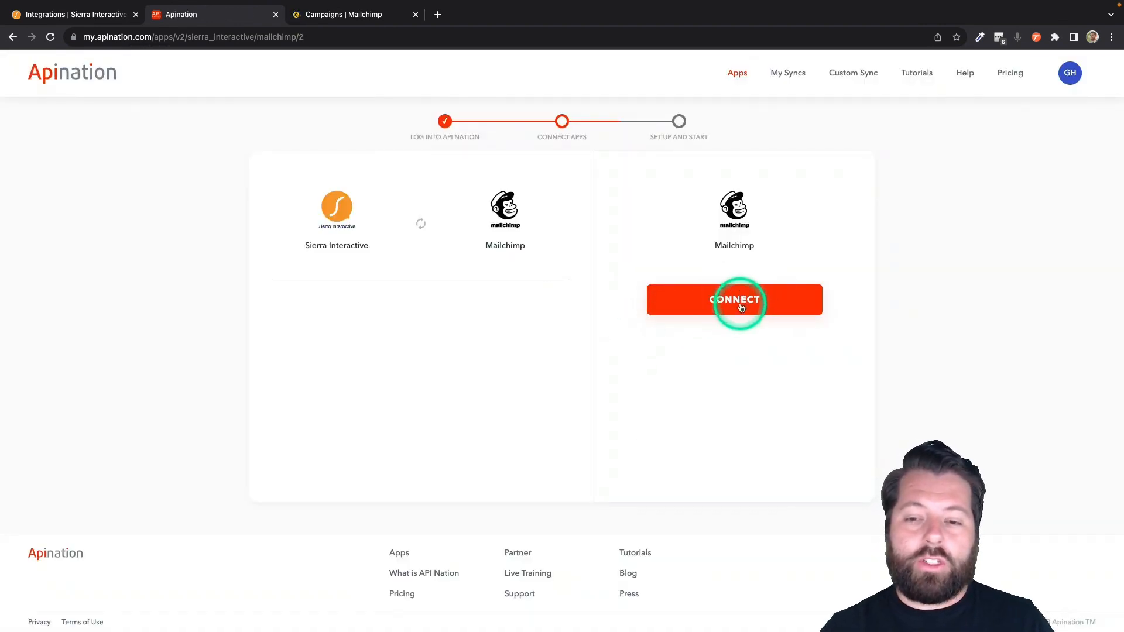
- Start a Mailchimp connection with a connection name entered, then switch to the Mailchimp tab
{"action": "left_click", "coordinate": [740, 307]}
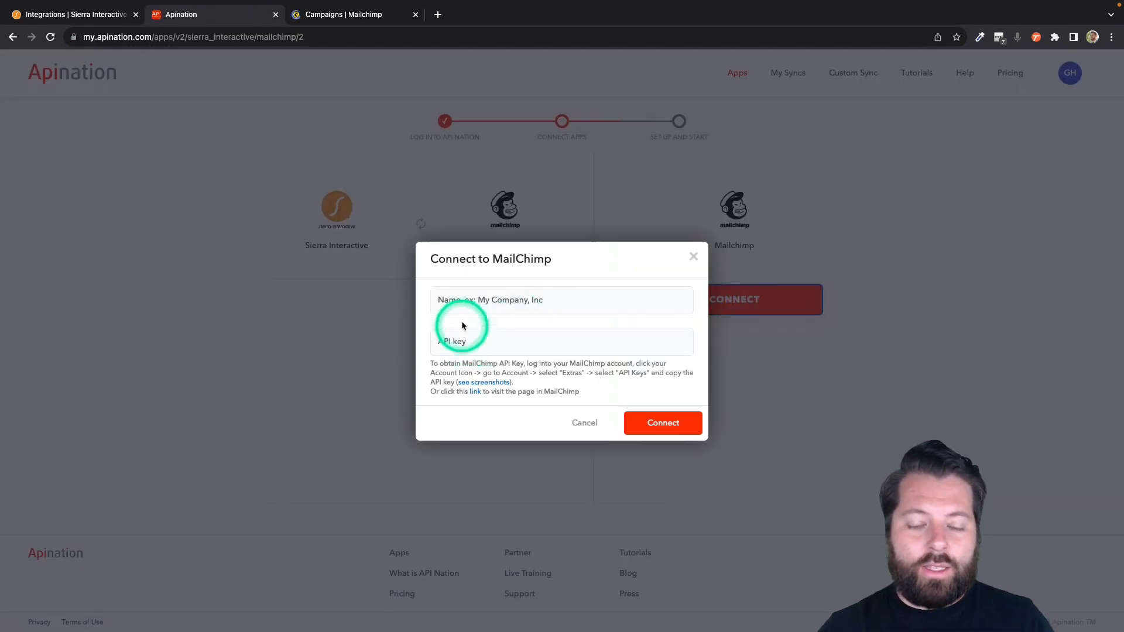
{"action": "left_click", "coordinate": [472, 299]}
{"action": "type", "text": "Gabe C"}
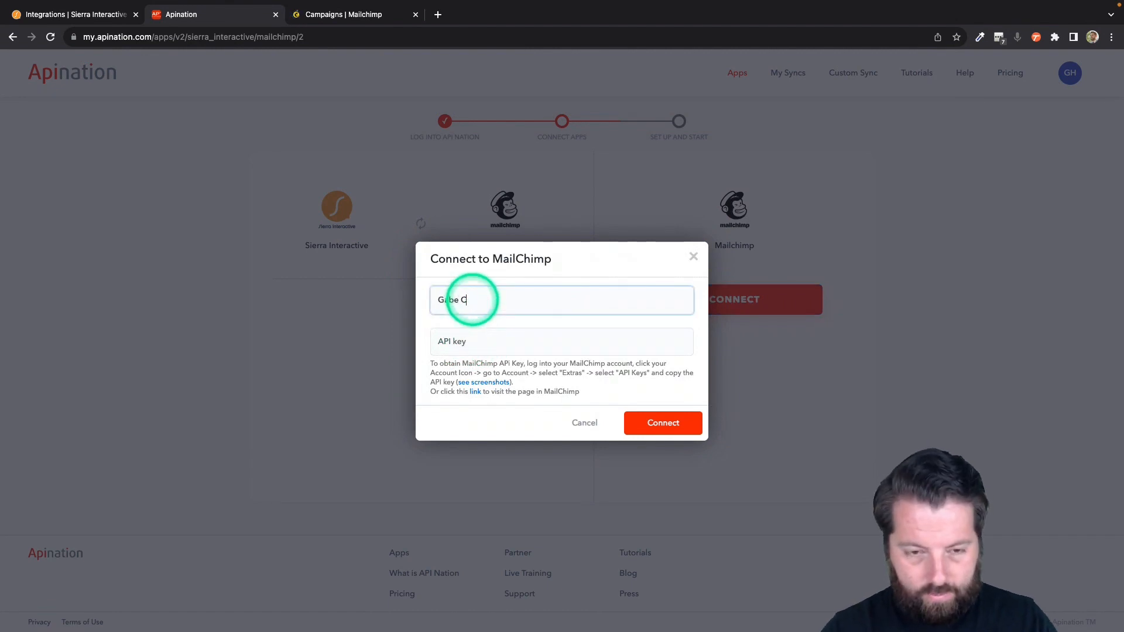
{"action": "type", "text": "o"}
{"action": "left_click", "coordinate": [465, 341]}
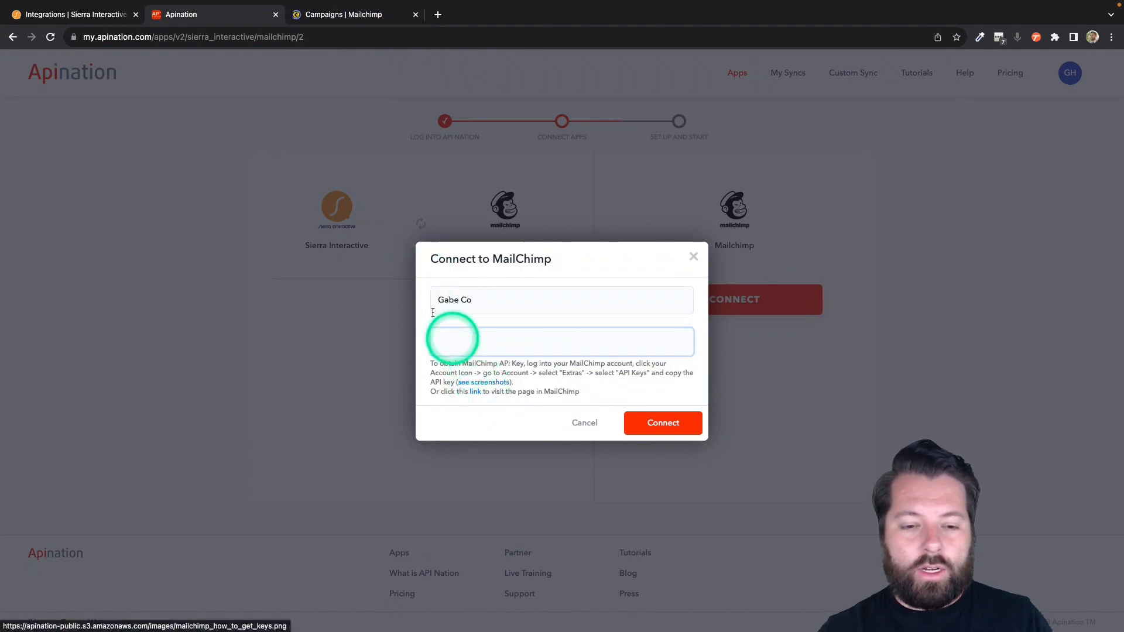
{"action": "left_click", "coordinate": [368, 15]}
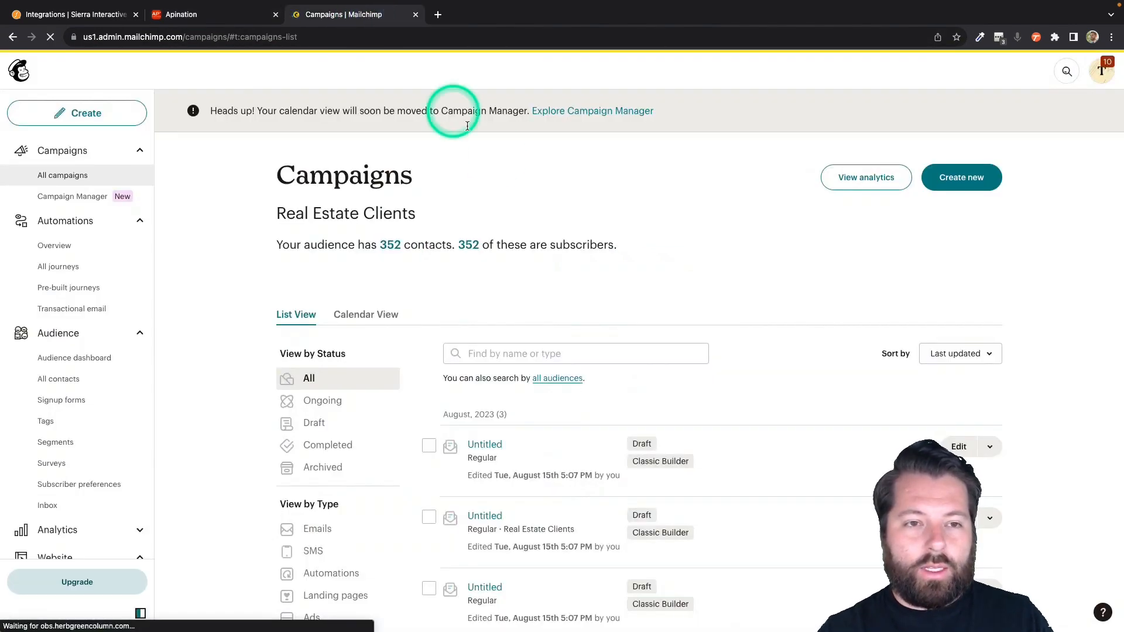
{"action": "left_click", "coordinate": [1106, 72]}
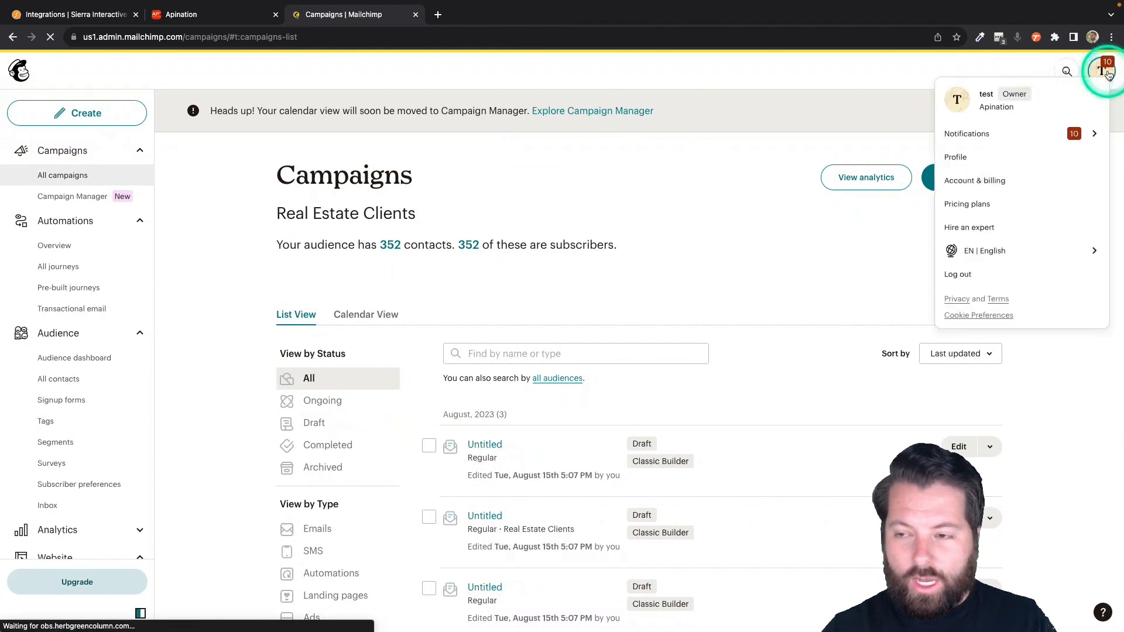
{"action": "left_click", "coordinate": [995, 160]}
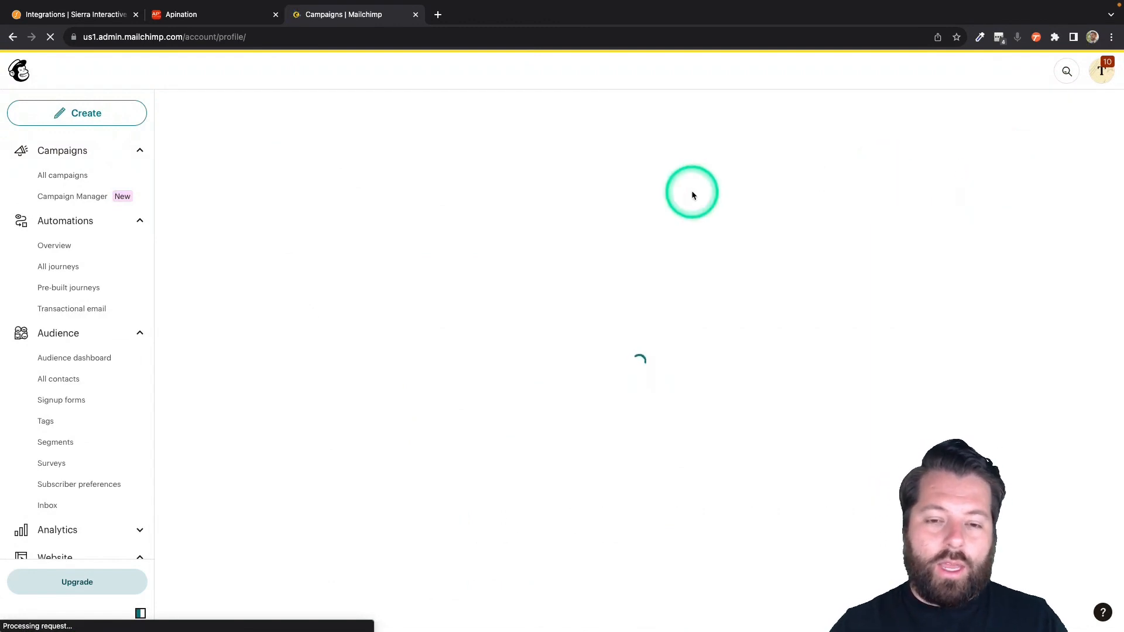
{"action": "left_click", "coordinate": [543, 195]}
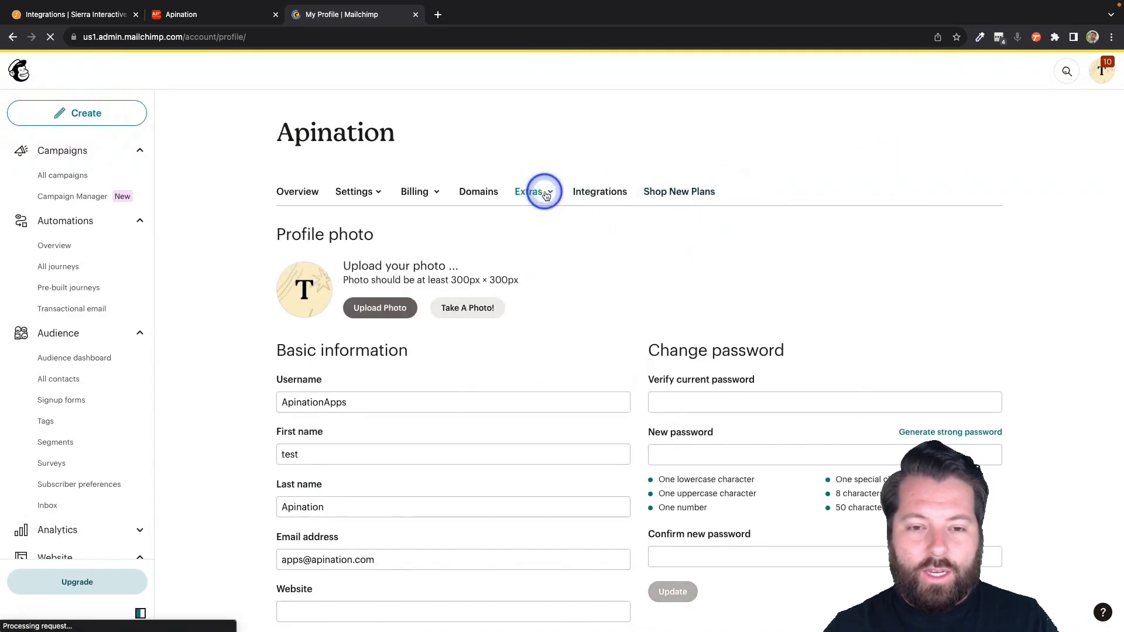
{"action": "left_click", "coordinate": [536, 247]}
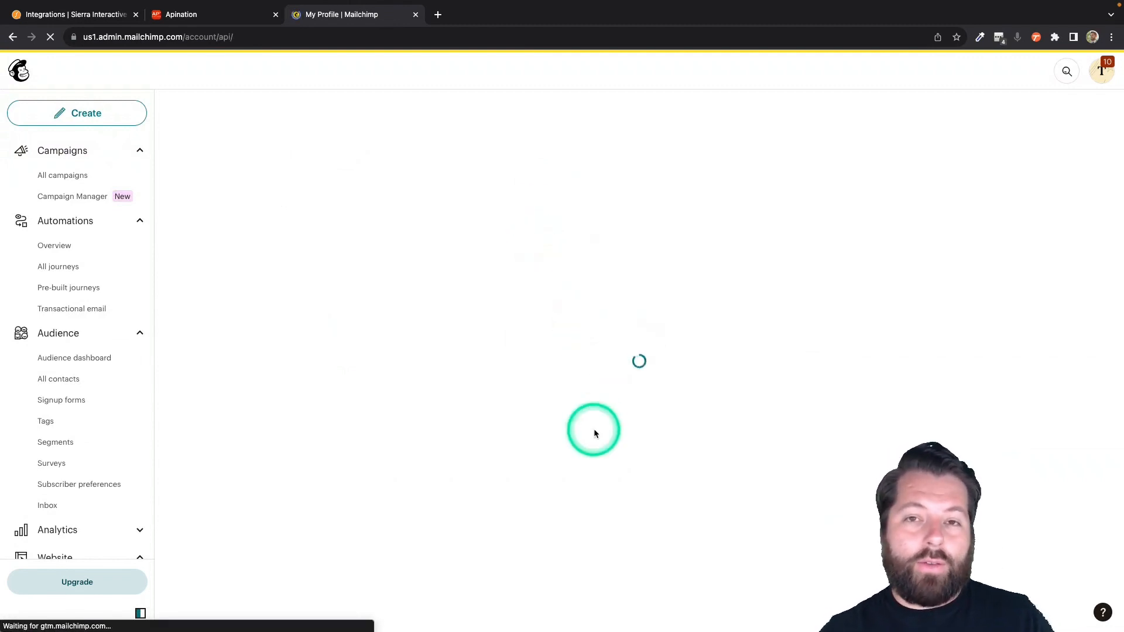
{"action": "scroll", "coordinate": [579, 468], "scroll_direction": "down", "scroll_amount": 1}
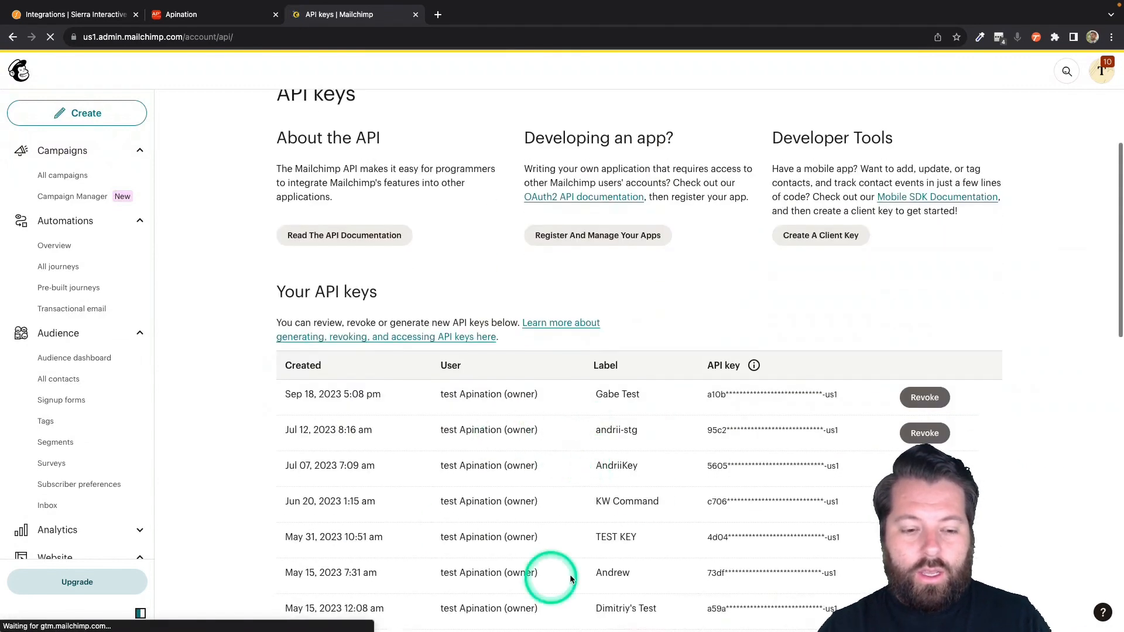
{"action": "scroll", "coordinate": [539, 395], "scroll_direction": "down", "scroll_amount": 4}
{"action": "scroll", "coordinate": [539, 395], "scroll_direction": "down", "scroll_amount": 5}
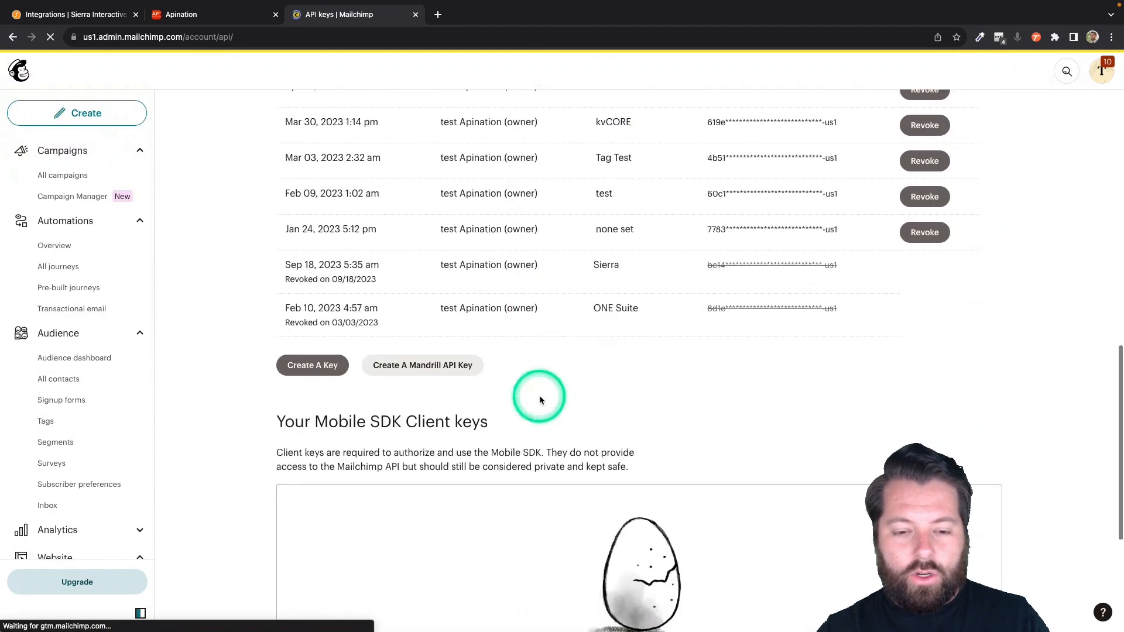
- Create and name a new Mailchimp API key, copy it, and return to Apination's connect dialog
{"action": "left_click", "coordinate": [315, 361]}
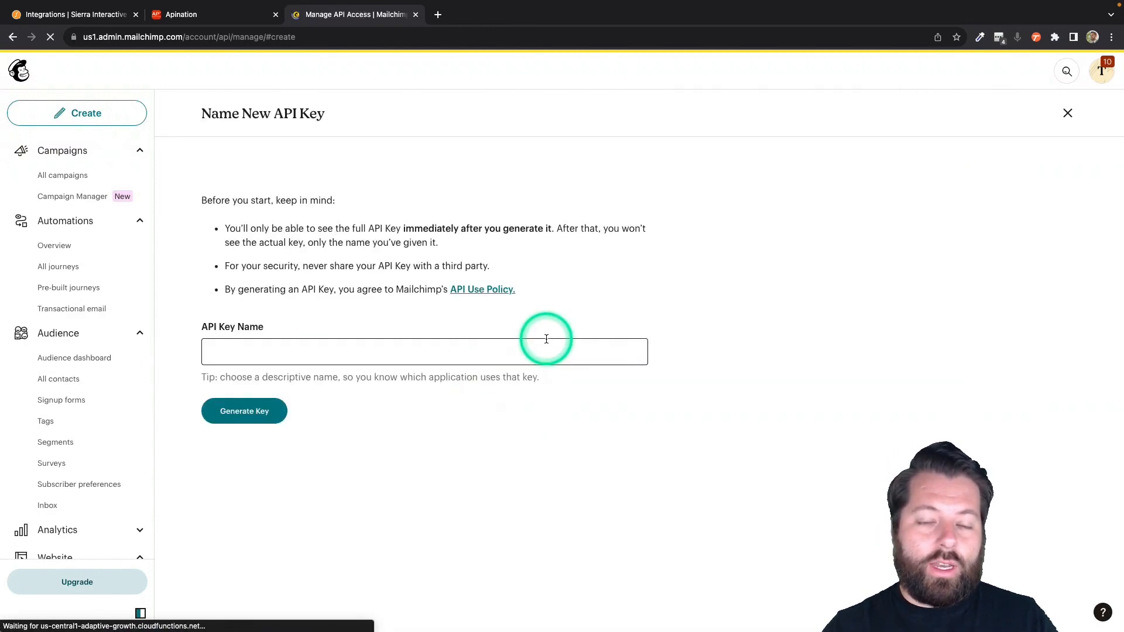
{"action": "left_click", "coordinate": [376, 352]}
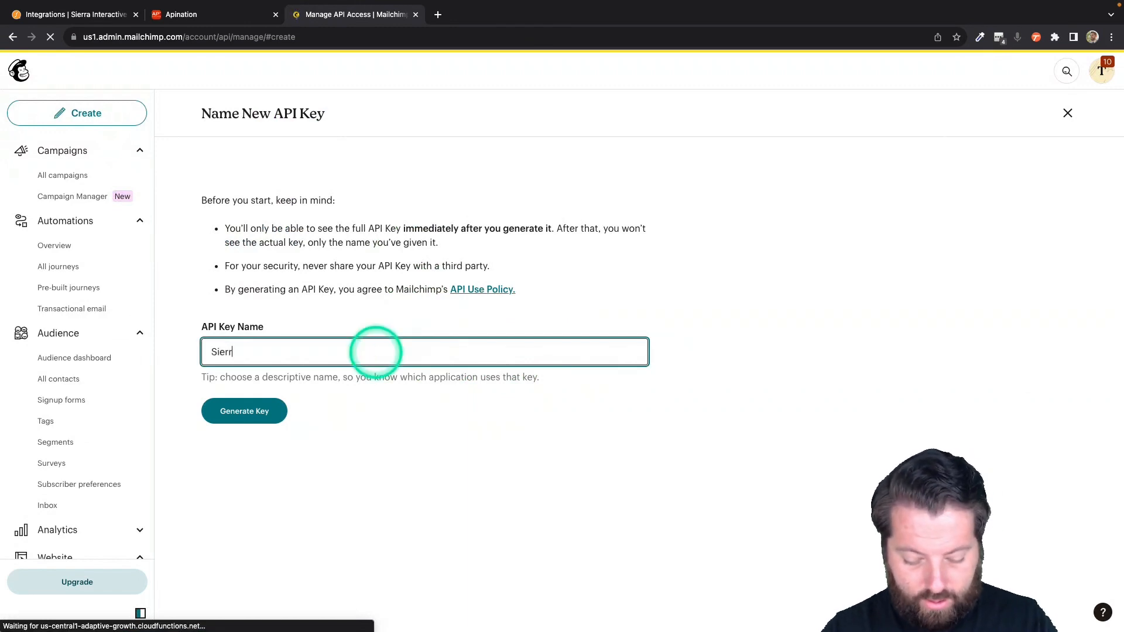
{"action": "left_click", "coordinate": [246, 411]}
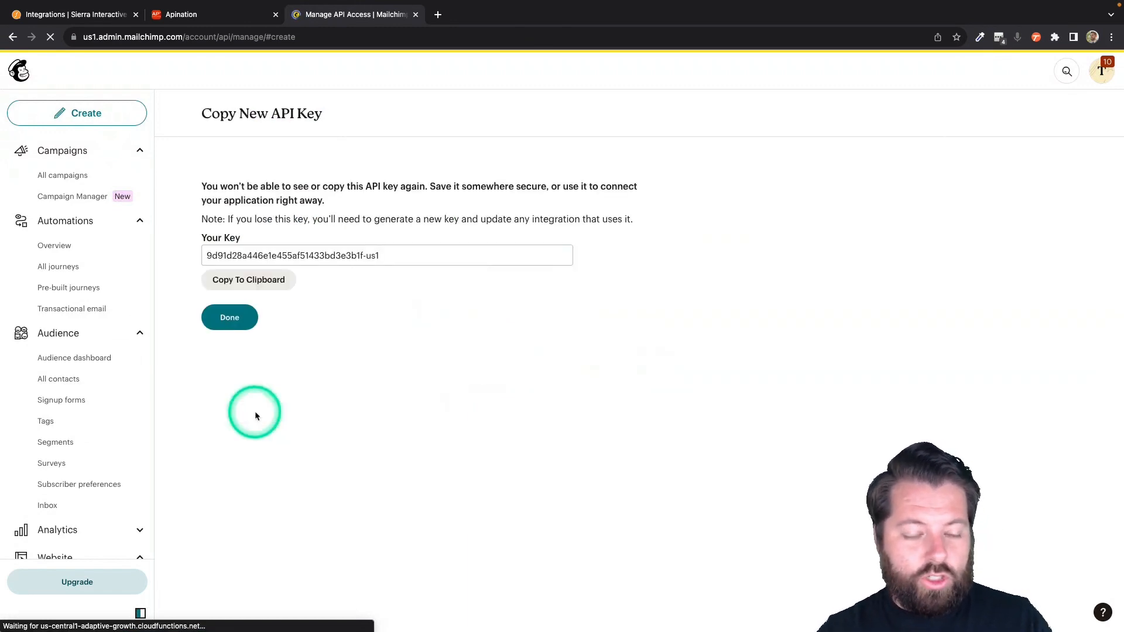
{"action": "left_click", "coordinate": [240, 280]}
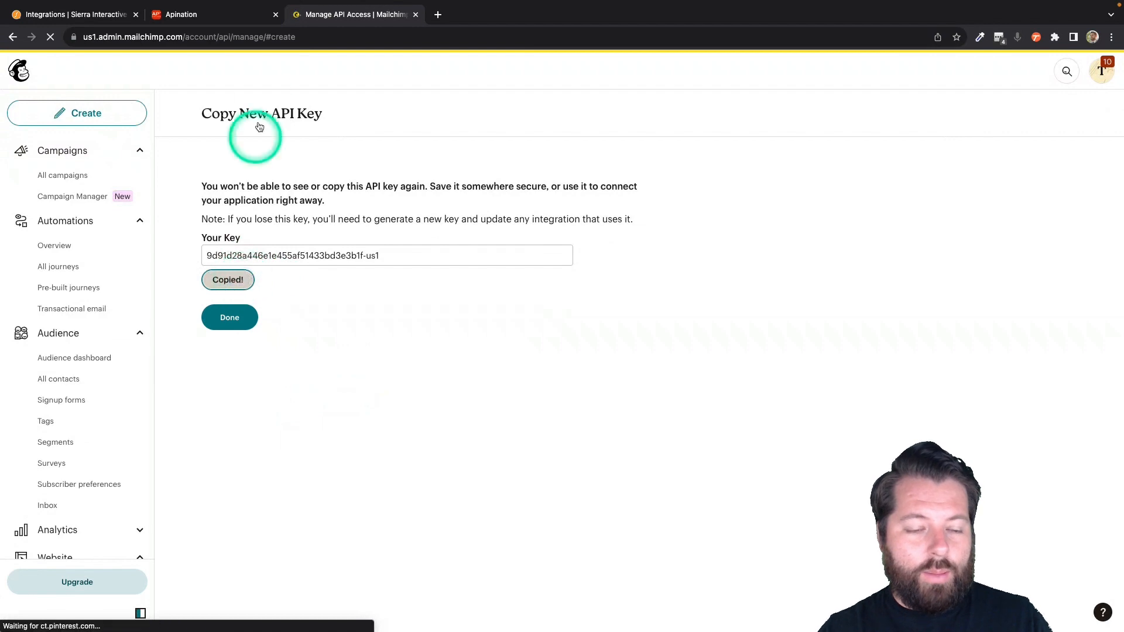
{"action": "left_click", "coordinate": [212, 16]}
{"action": "left_click", "coordinate": [491, 329]}
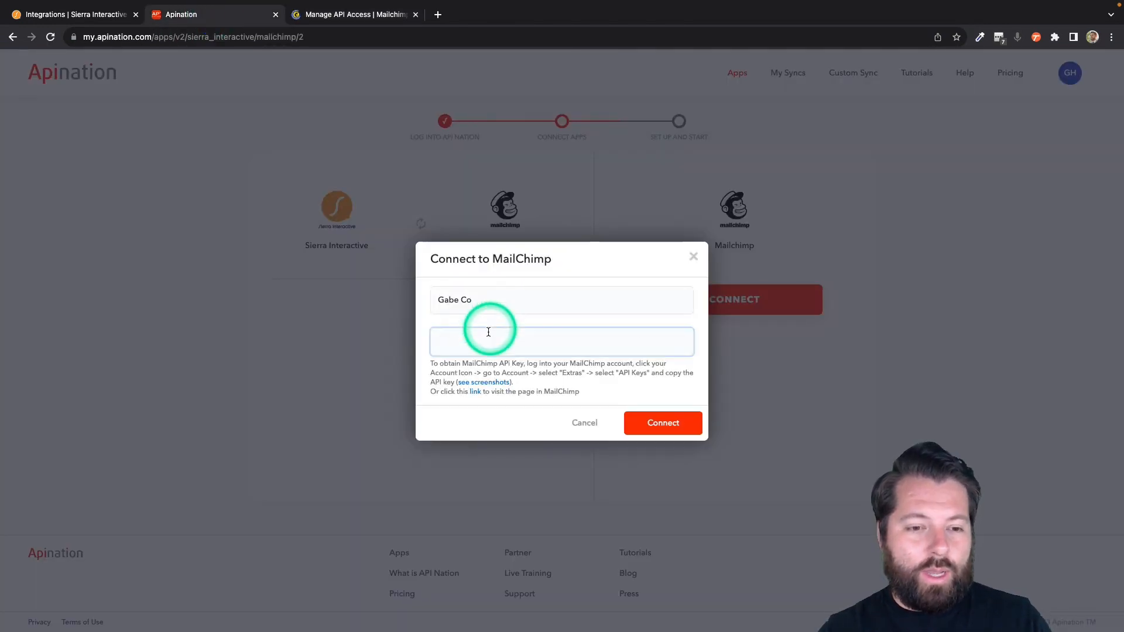
- Connect Mailchimp with the pasted key, sync all contacts into the Real Estate Clients audience, and subscribe
{"action": "key", "text": "super+v"}
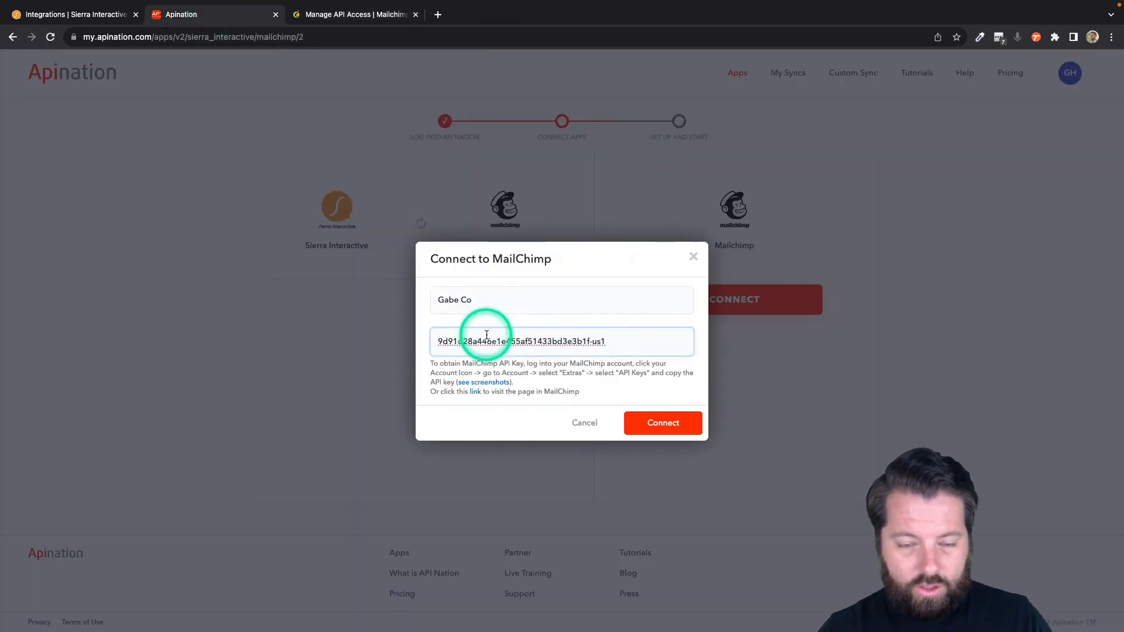
{"action": "left_click", "coordinate": [650, 422]}
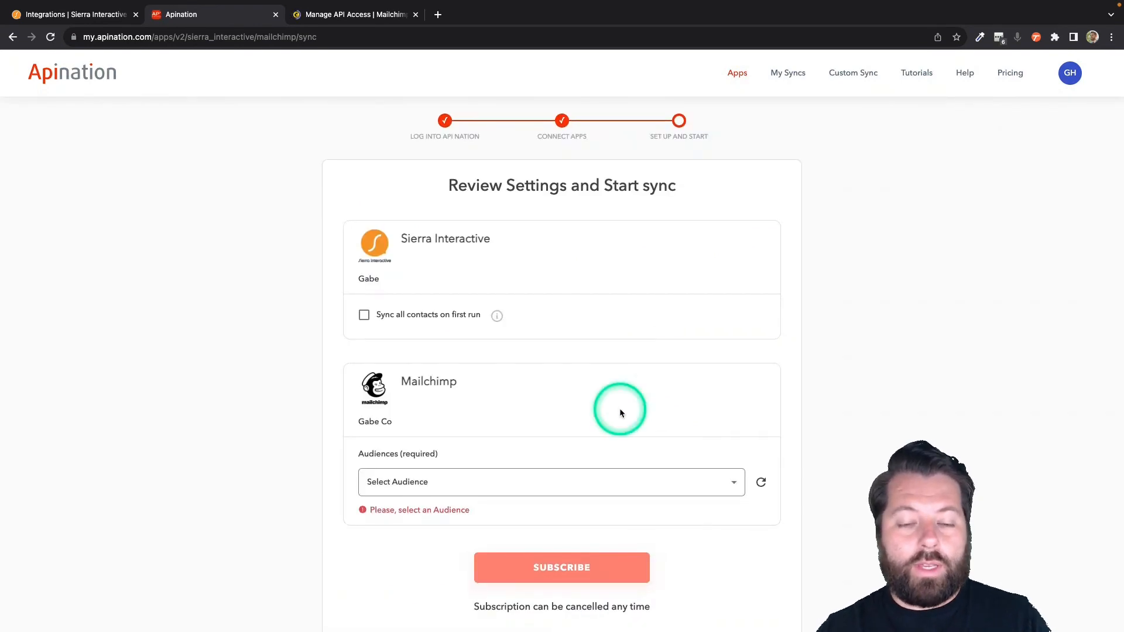
{"action": "scroll", "coordinate": [585, 392], "scroll_direction": "down", "scroll_amount": 3}
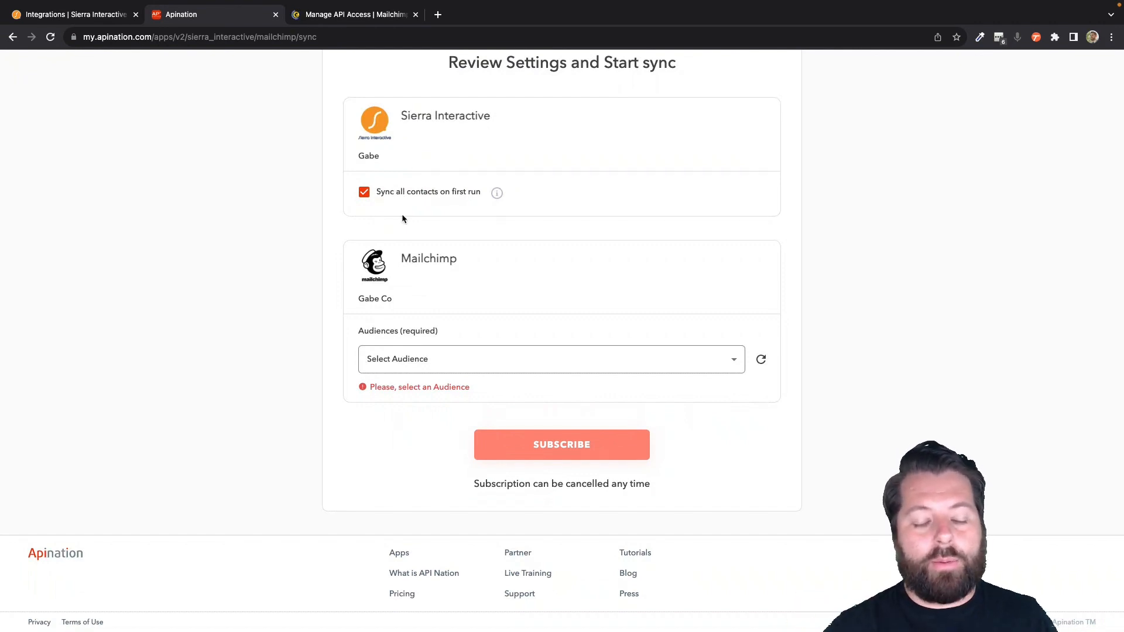
{"action": "left_click", "coordinate": [422, 358]}
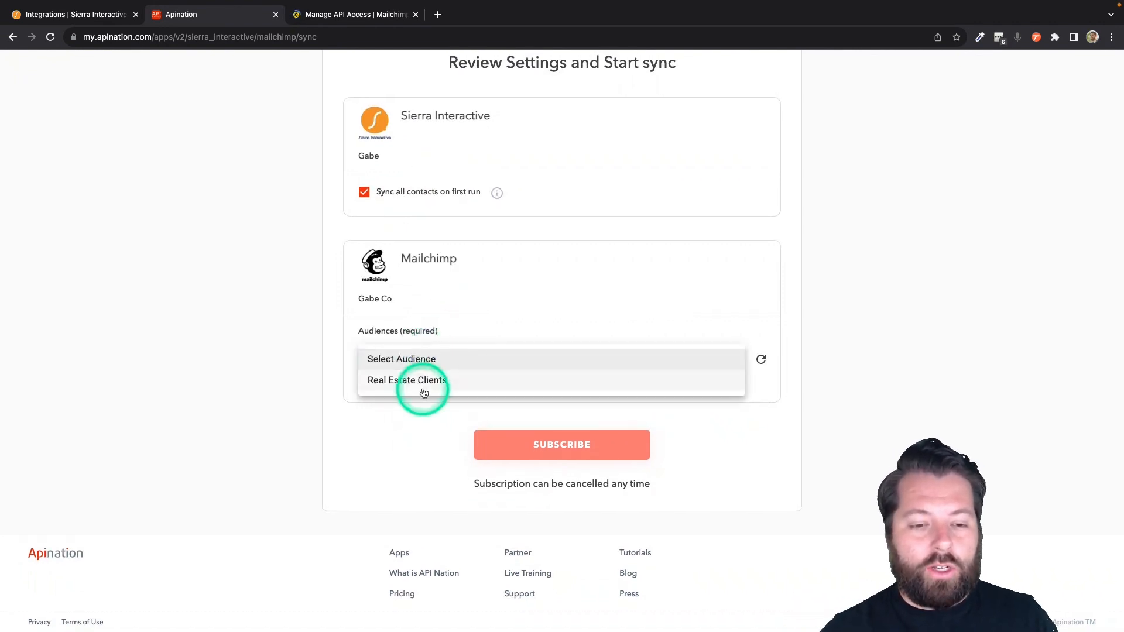
{"action": "left_click", "coordinate": [427, 380]}
{"action": "left_click", "coordinate": [534, 449]}
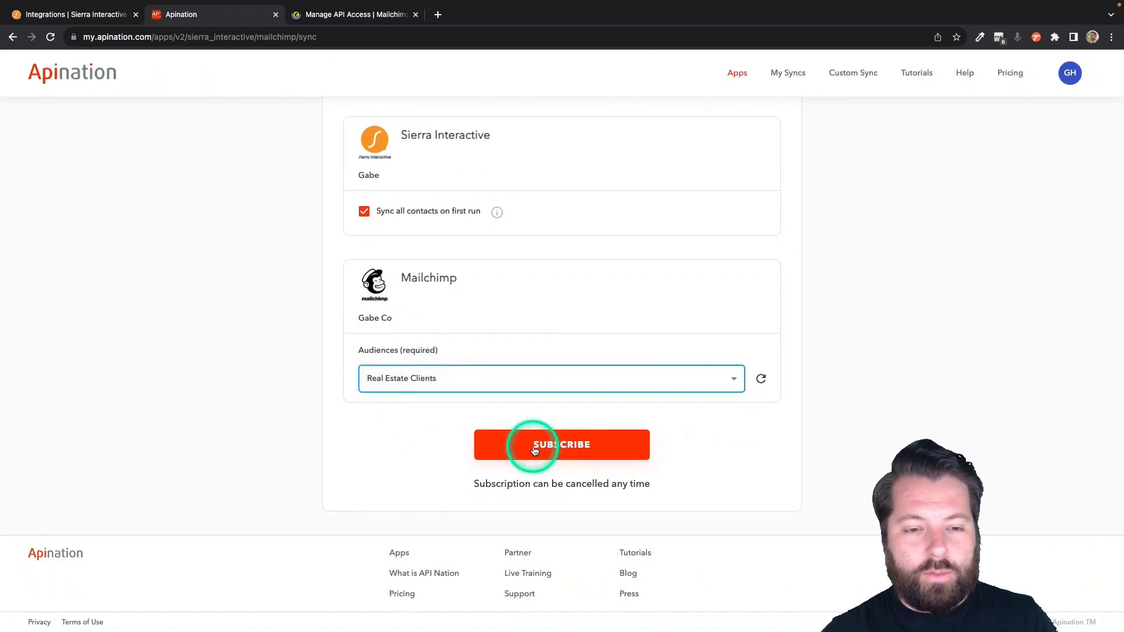
{"action": "left_click", "coordinate": [535, 451]}
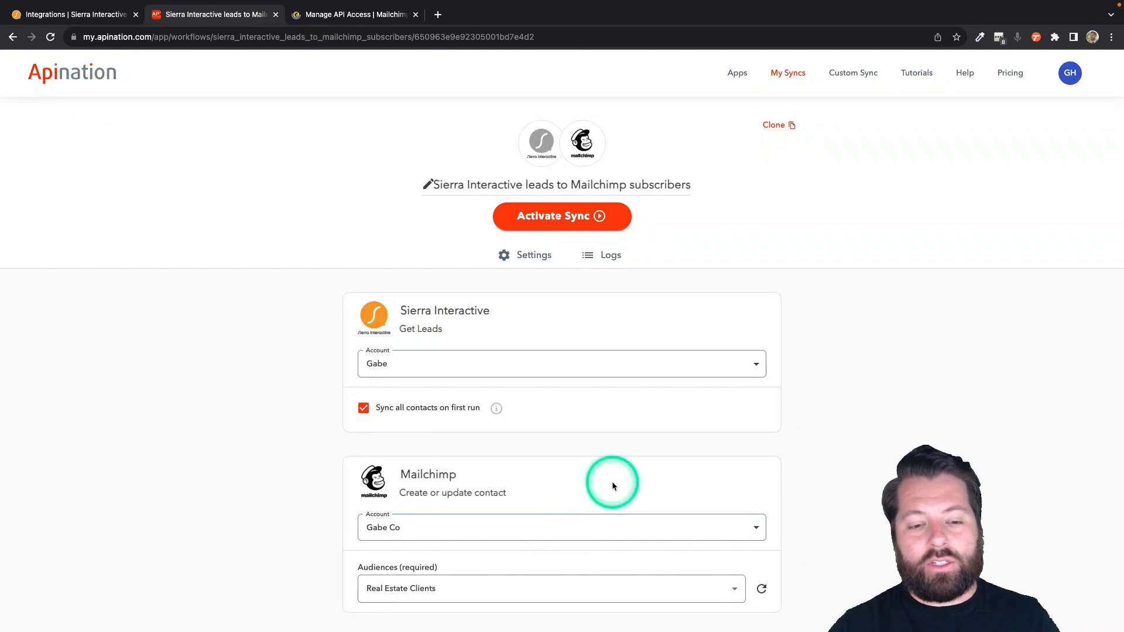
{"action": "scroll", "coordinate": [612, 485], "scroll_direction": "down", "scroll_amount": 1}
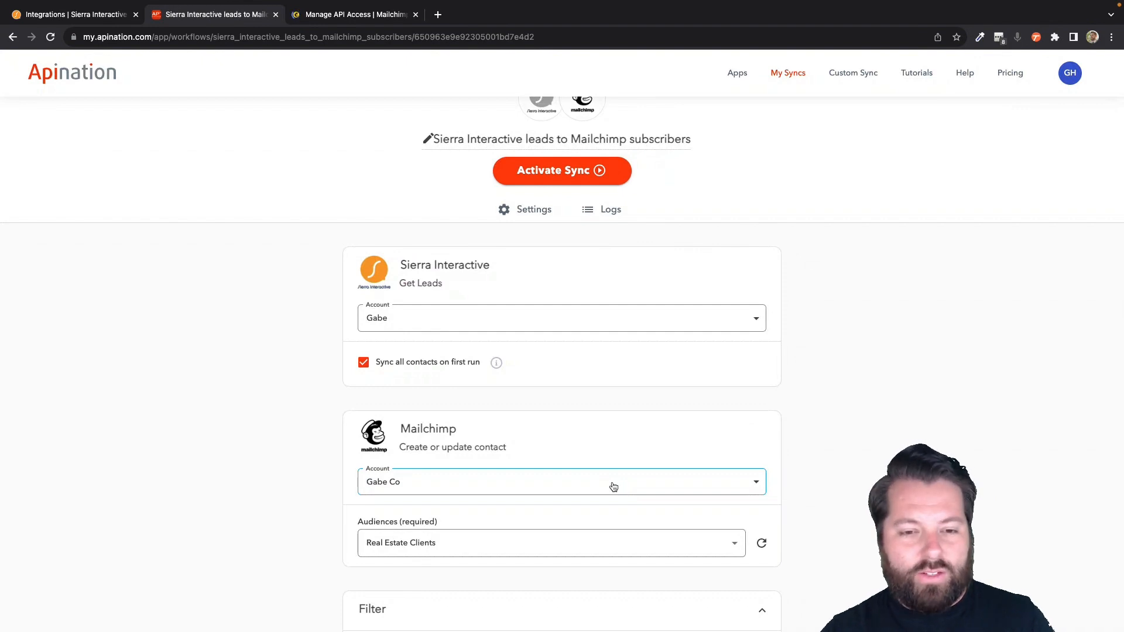
{"action": "scroll", "coordinate": [613, 487], "scroll_direction": "down", "scroll_amount": 1}
{"action": "left_click", "coordinate": [391, 278]}
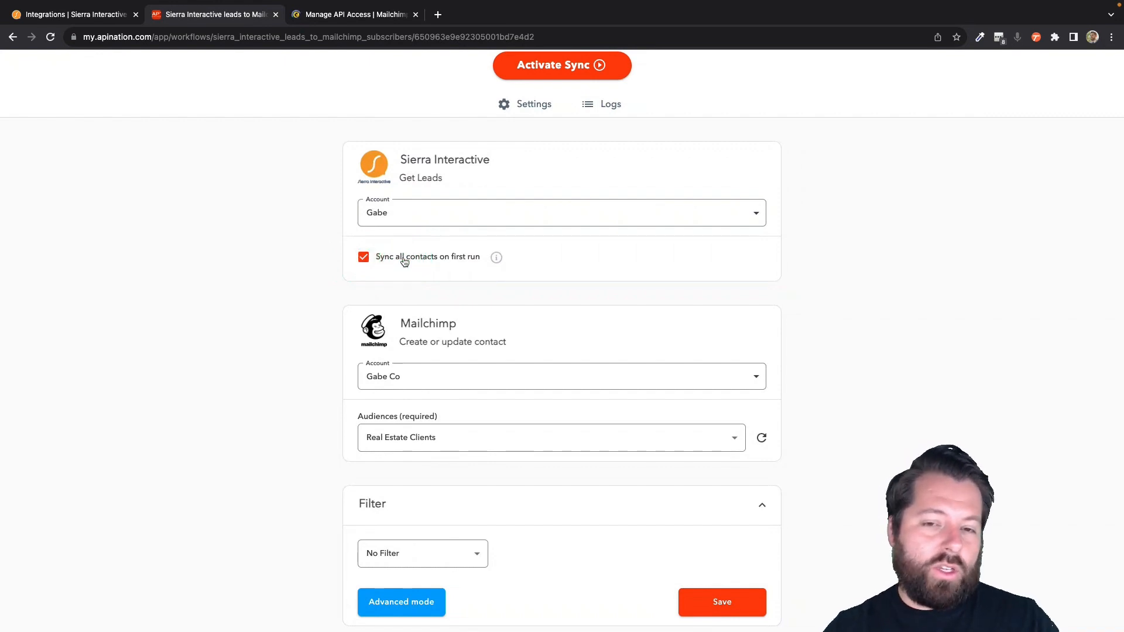
{"action": "scroll", "coordinate": [404, 261], "scroll_direction": "up", "scroll_amount": 3}
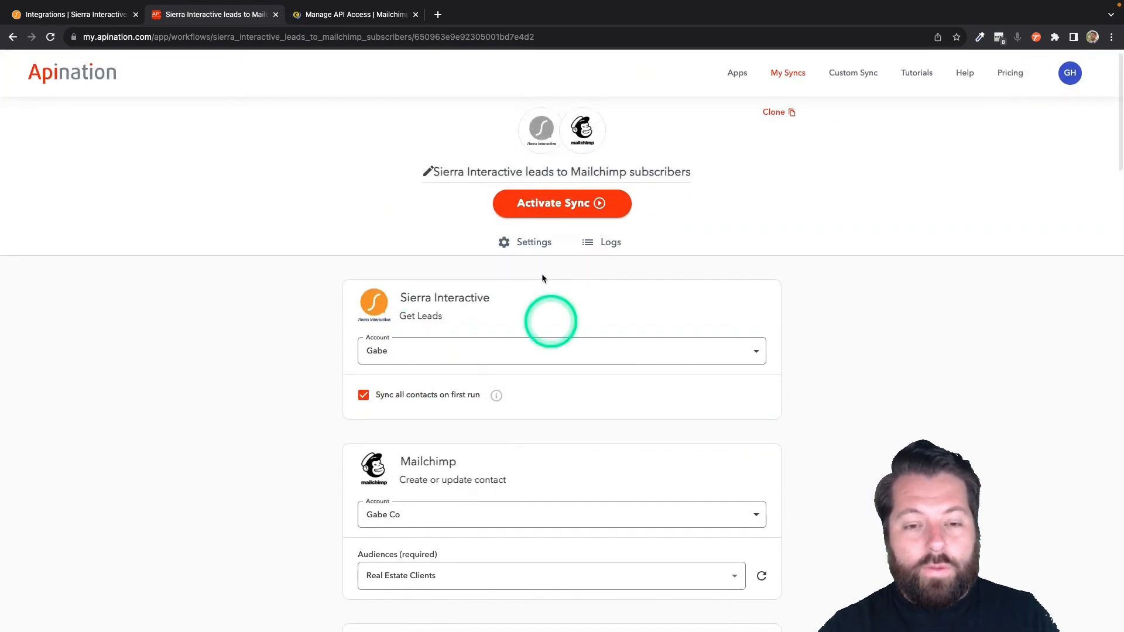
{"action": "scroll", "coordinate": [424, 294], "scroll_direction": "down", "scroll_amount": 1}
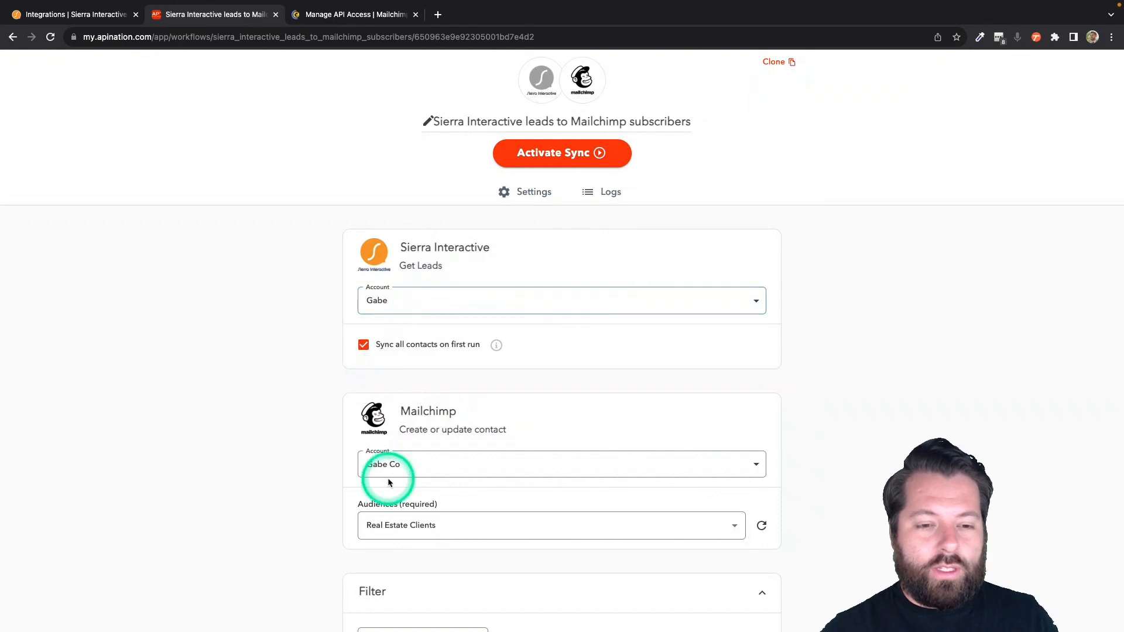
{"action": "scroll", "coordinate": [388, 479], "scroll_direction": "down", "scroll_amount": 3}
{"action": "scroll", "coordinate": [387, 481], "scroll_direction": "down", "scroll_amount": 7}
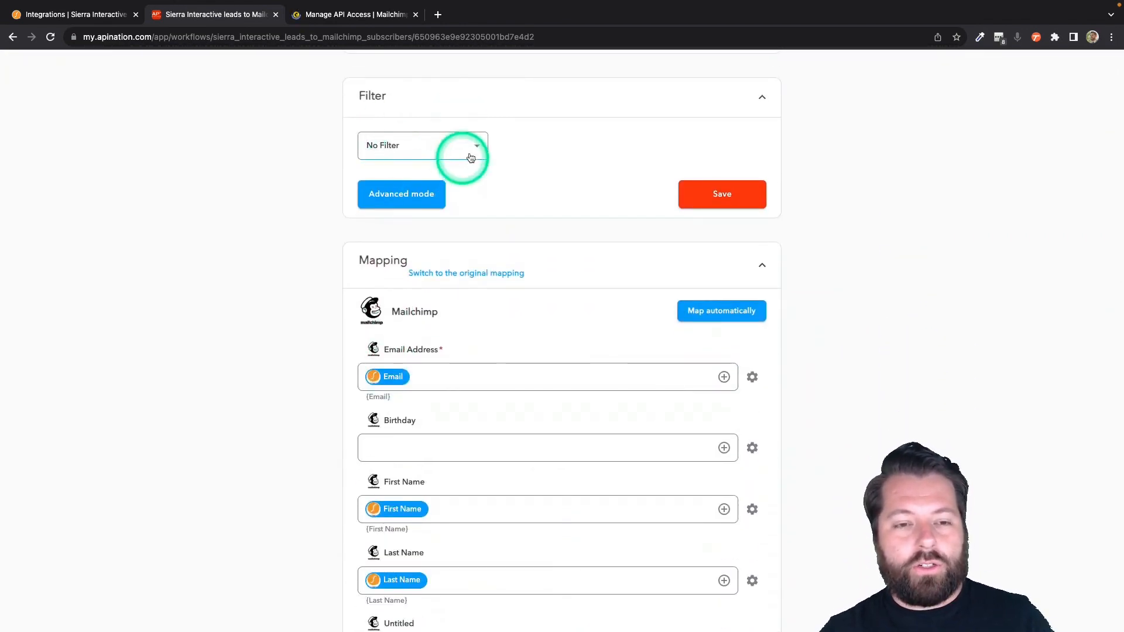
- Try a Tags contains 'mailchimp' filter, then clear the filter value
{"action": "left_click", "coordinate": [479, 150]}
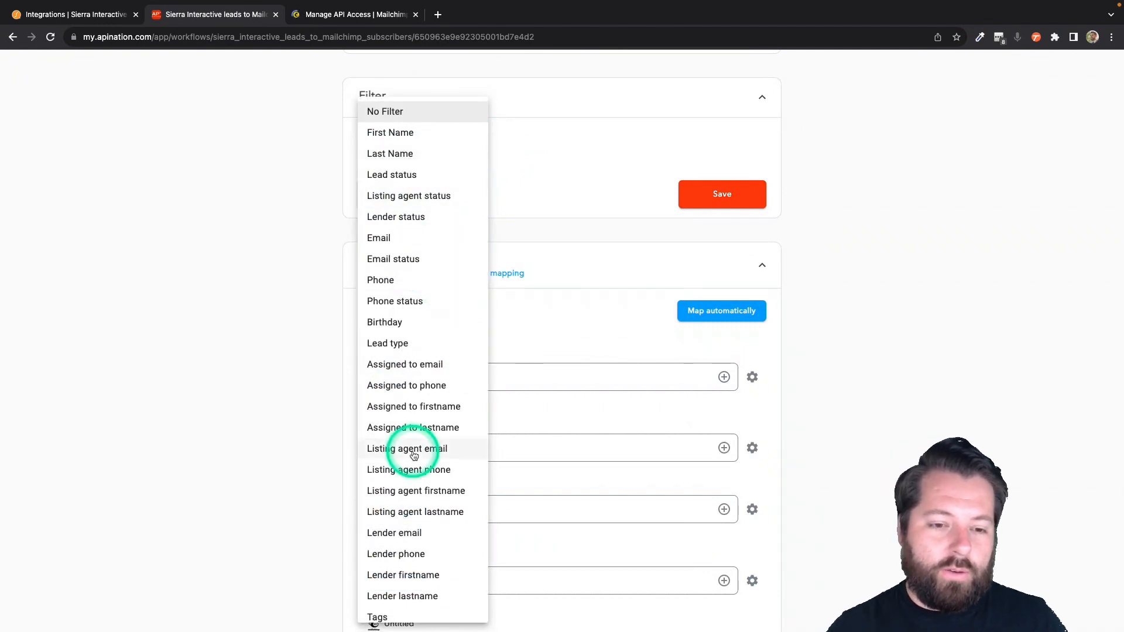
{"action": "scroll", "coordinate": [413, 453], "scroll_direction": "down", "scroll_amount": 3}
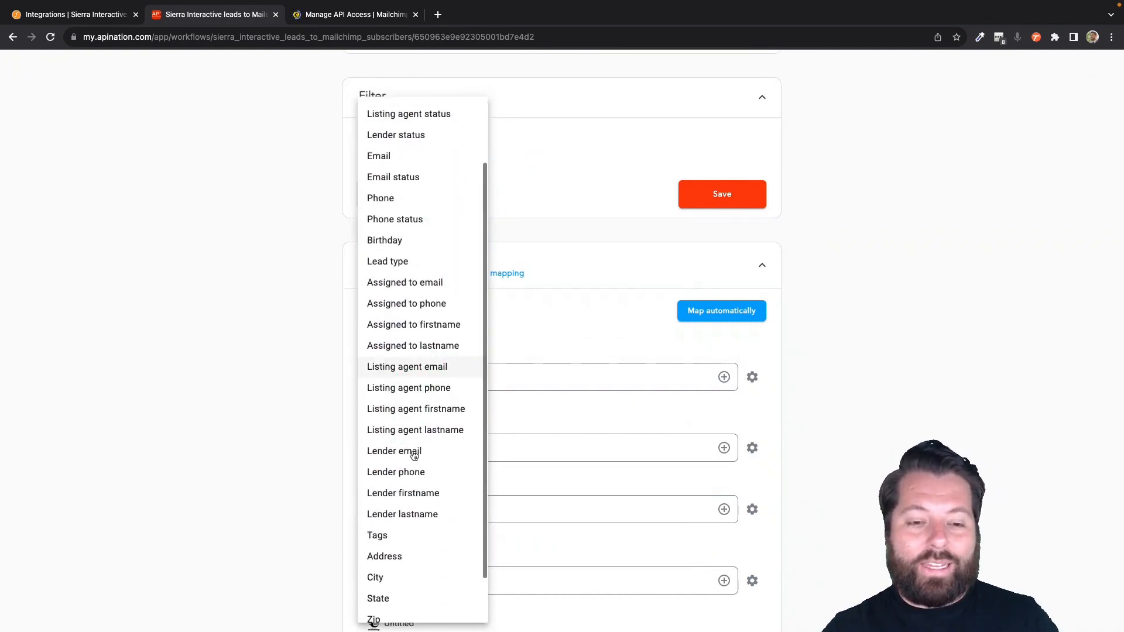
{"action": "left_click", "coordinate": [393, 522]}
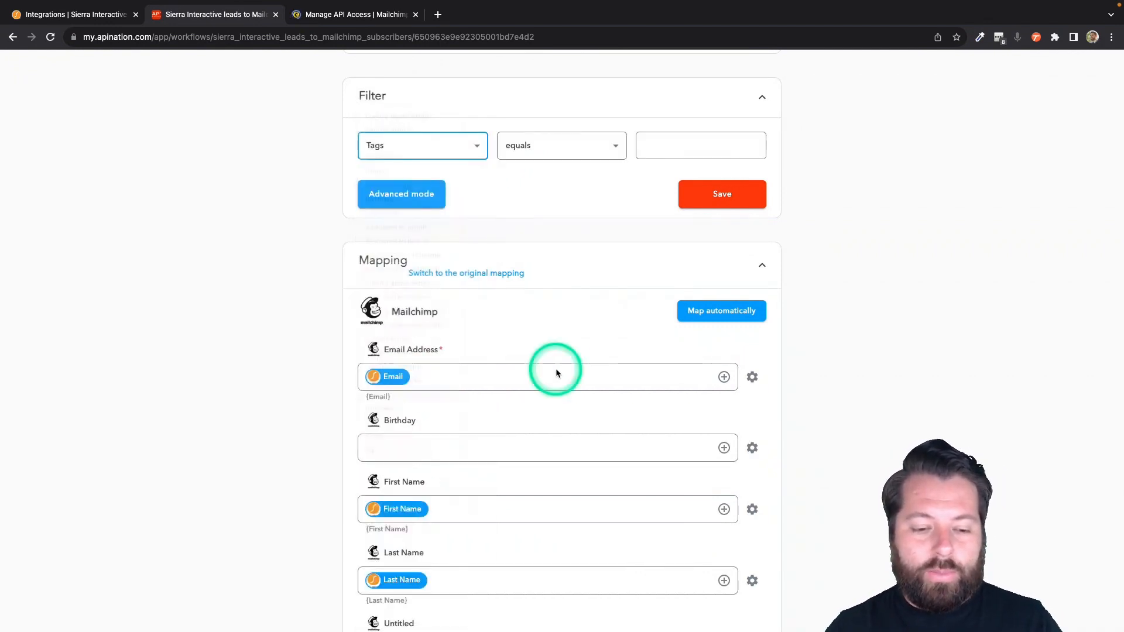
{"action": "left_click", "coordinate": [576, 162]}
{"action": "left_click", "coordinate": [535, 292]}
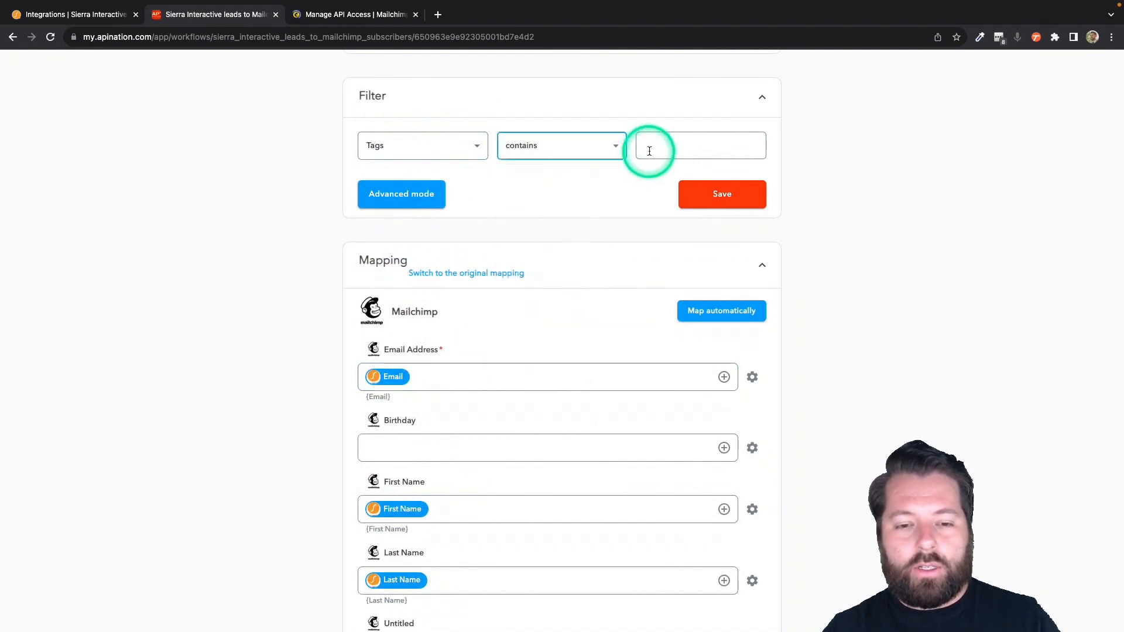
{"action": "left_click", "coordinate": [651, 149]}
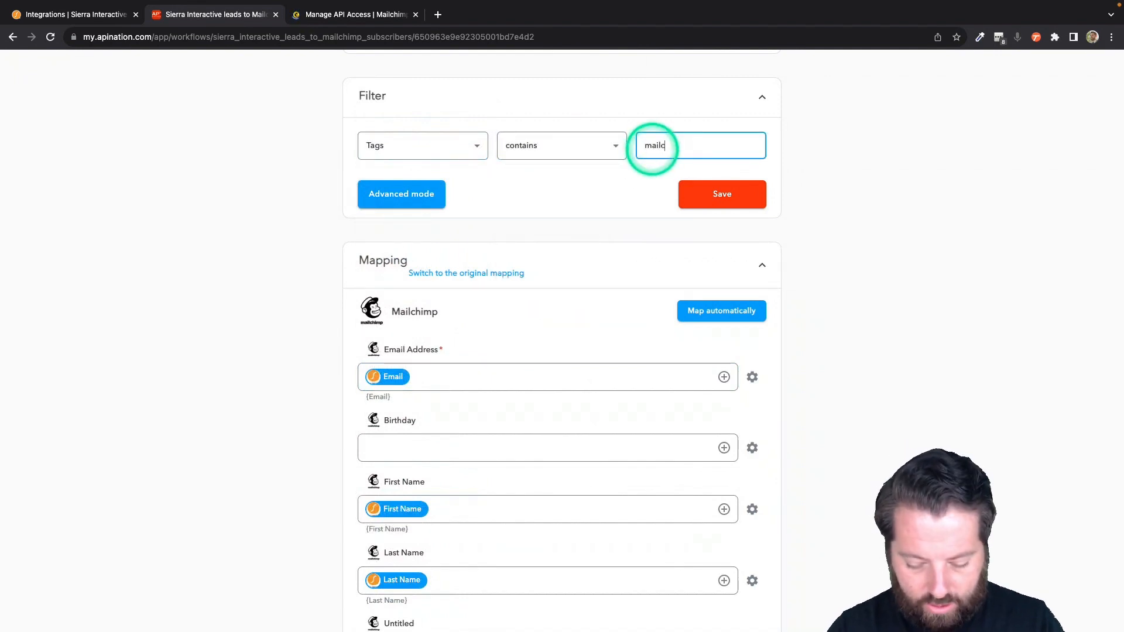
{"action": "type", "text": "mailchimp"}
{"action": "double_click", "coordinate": [655, 148]}
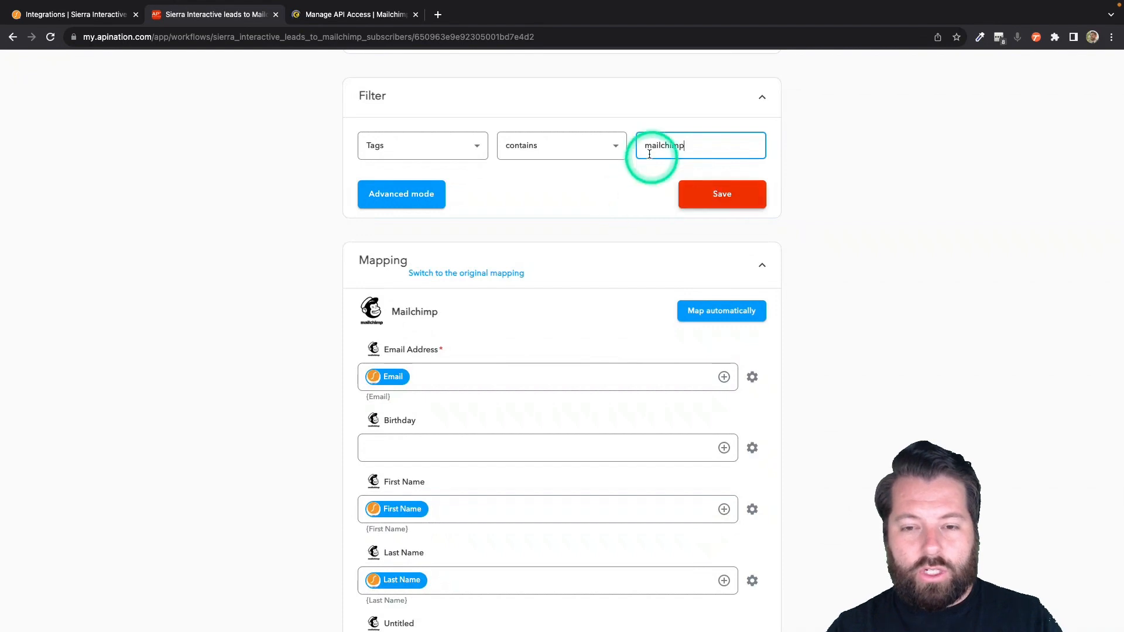
{"action": "key", "text": "BackSpace"}
{"action": "left_click", "coordinate": [521, 154]}
- Switch the filter field to Assigned to email and edit its value
{"action": "left_click", "coordinate": [475, 145]}
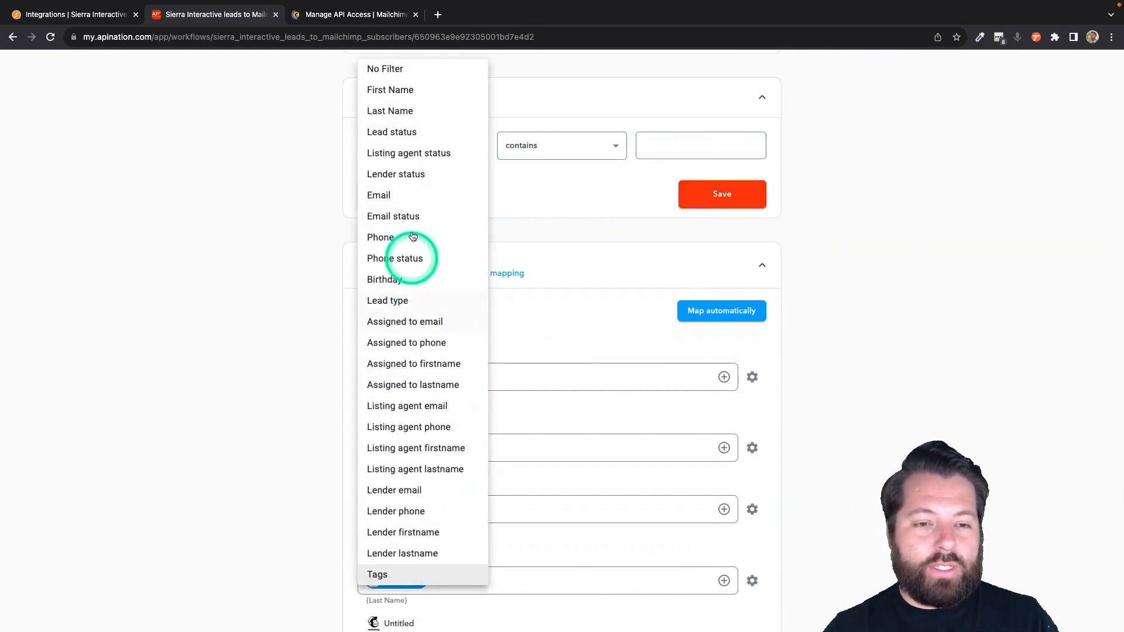
{"action": "left_click", "coordinate": [427, 323]}
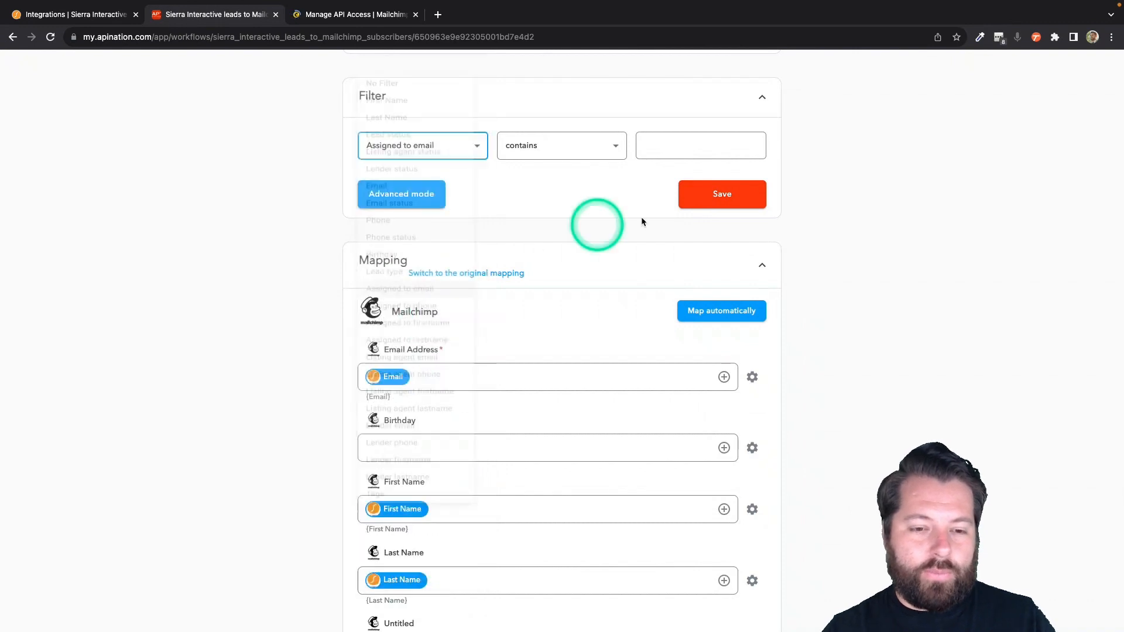
{"action": "left_click", "coordinate": [660, 142]}
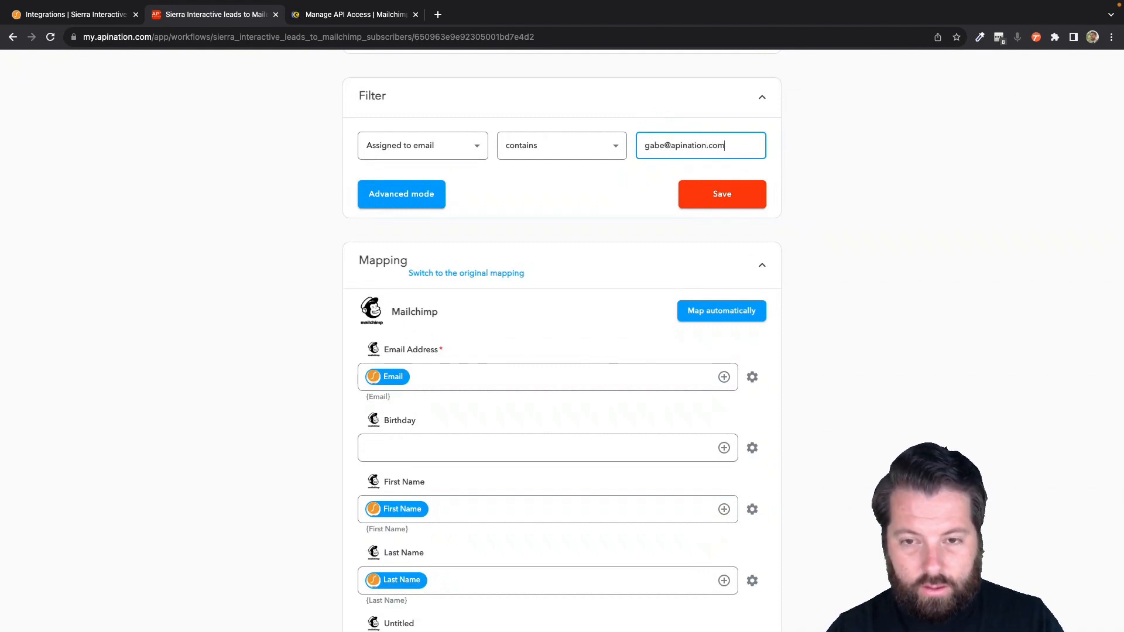
{"action": "left_click", "coordinate": [664, 153]}
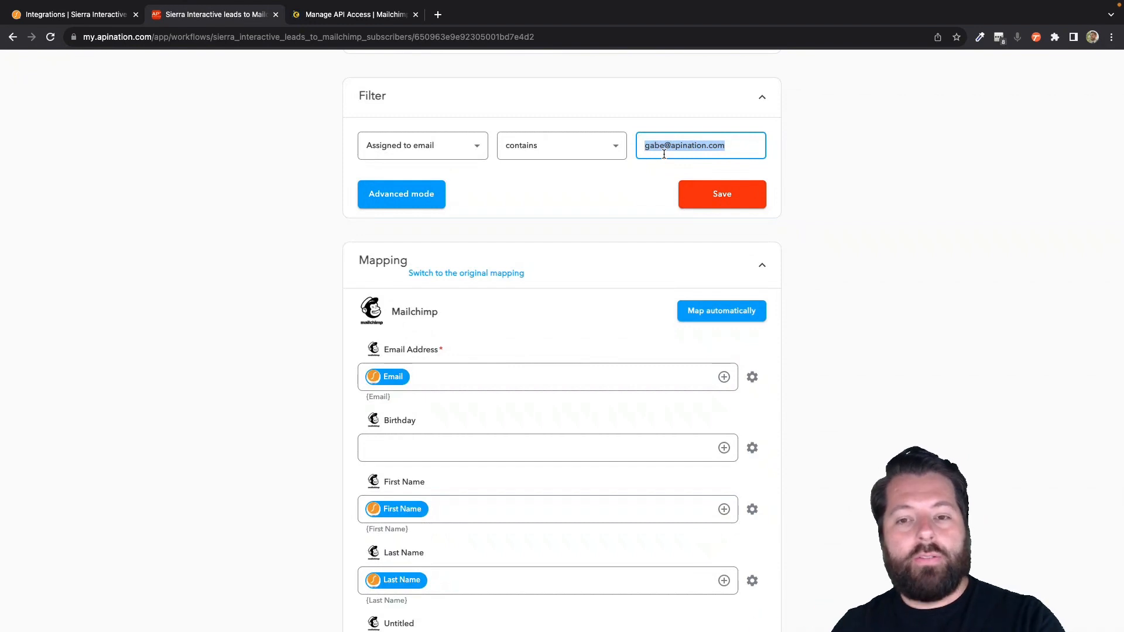
- Set the sync filter to No Filter and save the settings
{"action": "left_click", "coordinate": [430, 151]}
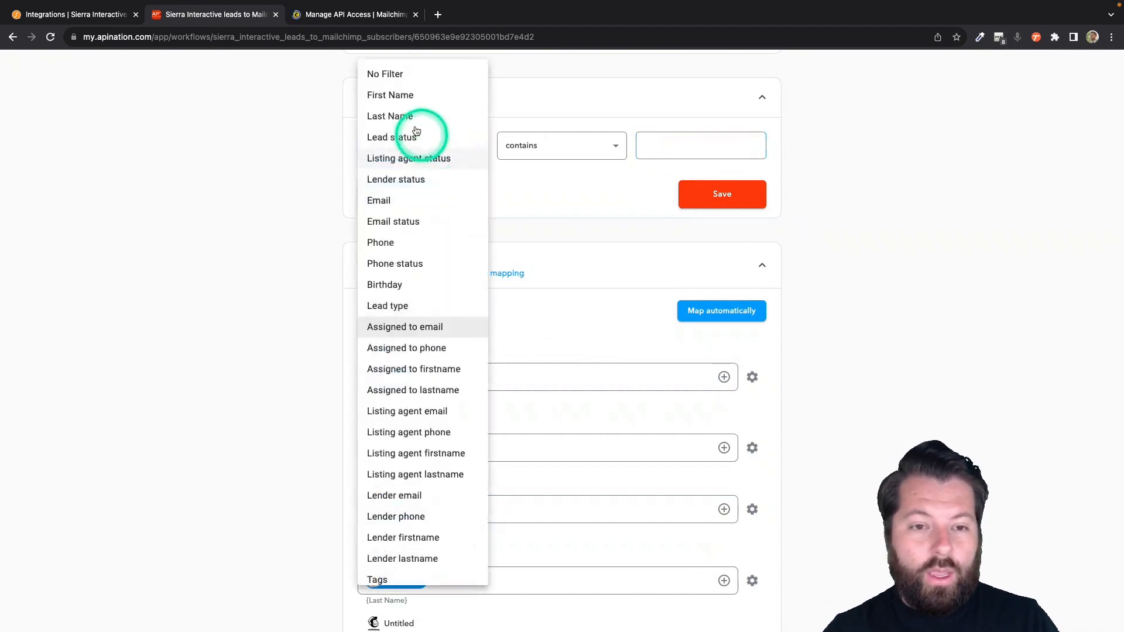
{"action": "left_click", "coordinate": [414, 70]}
{"action": "left_click", "coordinate": [509, 204]}
{"action": "left_click", "coordinate": [708, 193]}
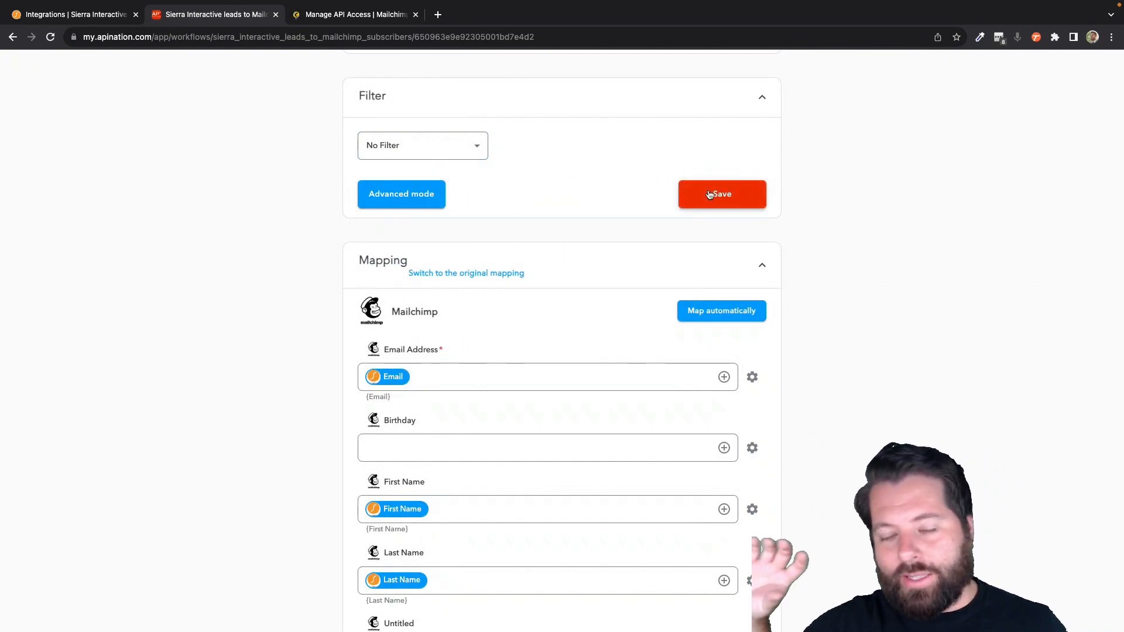
{"action": "left_click", "coordinate": [595, 289]}
- Review the Mailchimp field mapping, browsing the lead field list without adding any field
{"action": "scroll", "coordinate": [610, 305], "scroll_direction": "down", "scroll_amount": 4}
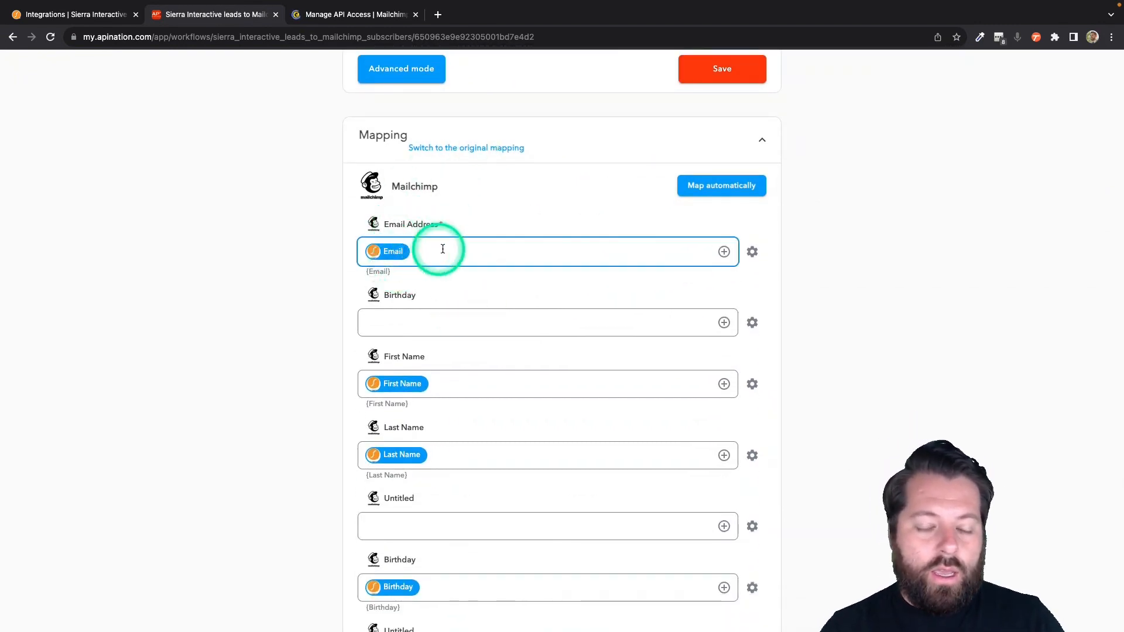
{"action": "scroll", "coordinate": [452, 296], "scroll_direction": "down", "scroll_amount": 1}
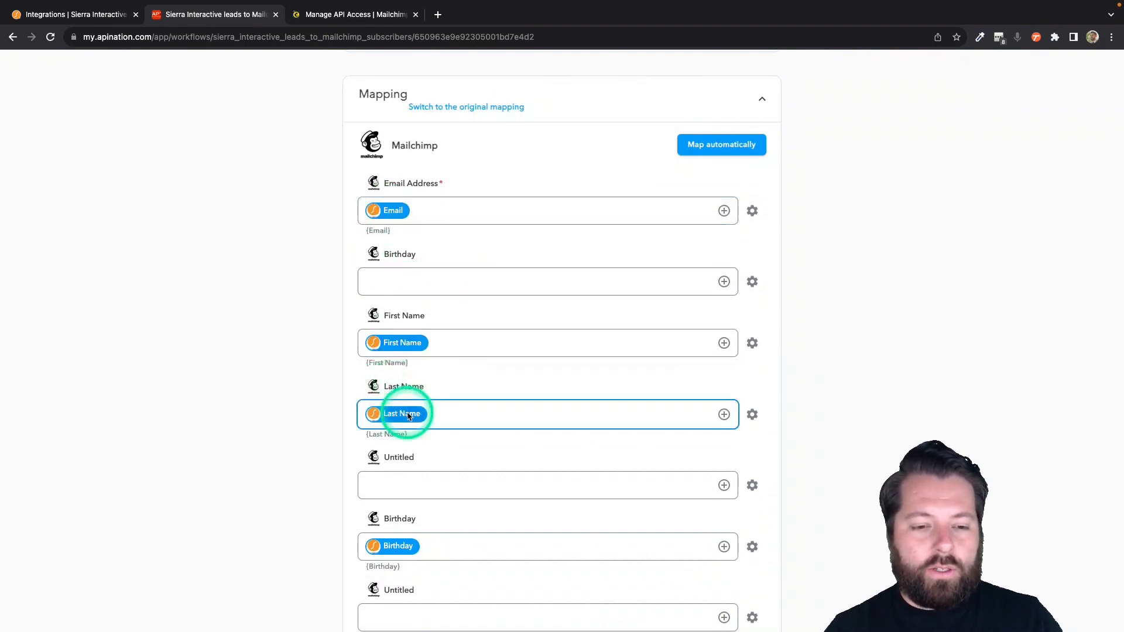
{"action": "scroll", "coordinate": [408, 414], "scroll_direction": "down", "scroll_amount": 3}
{"action": "scroll", "coordinate": [404, 410], "scroll_direction": "down", "scroll_amount": 5}
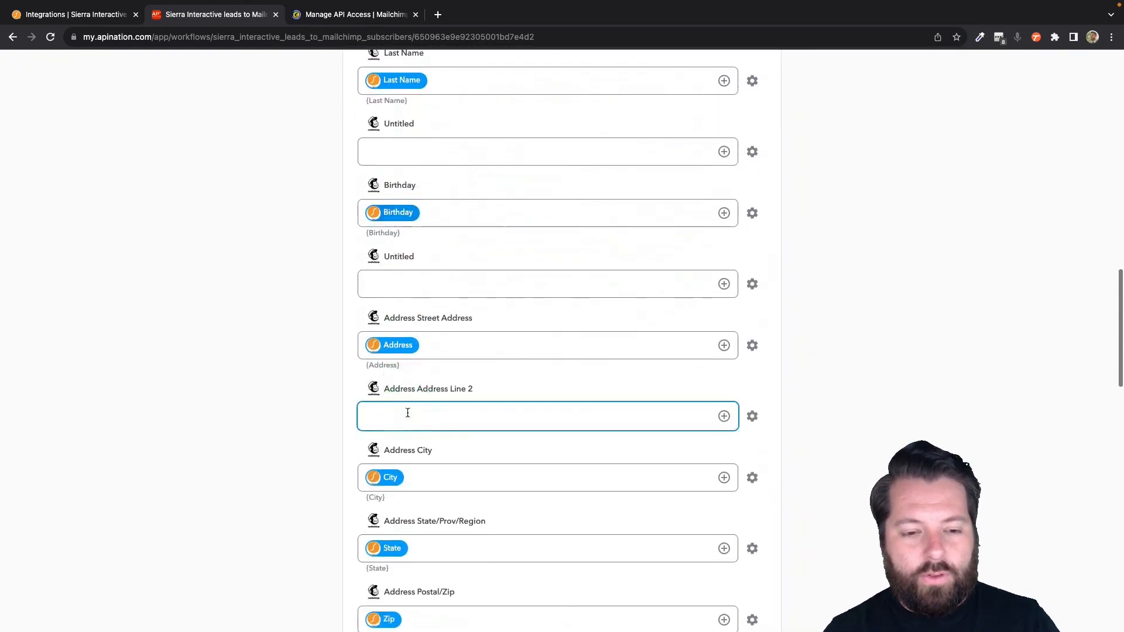
{"action": "left_click", "coordinate": [723, 213]}
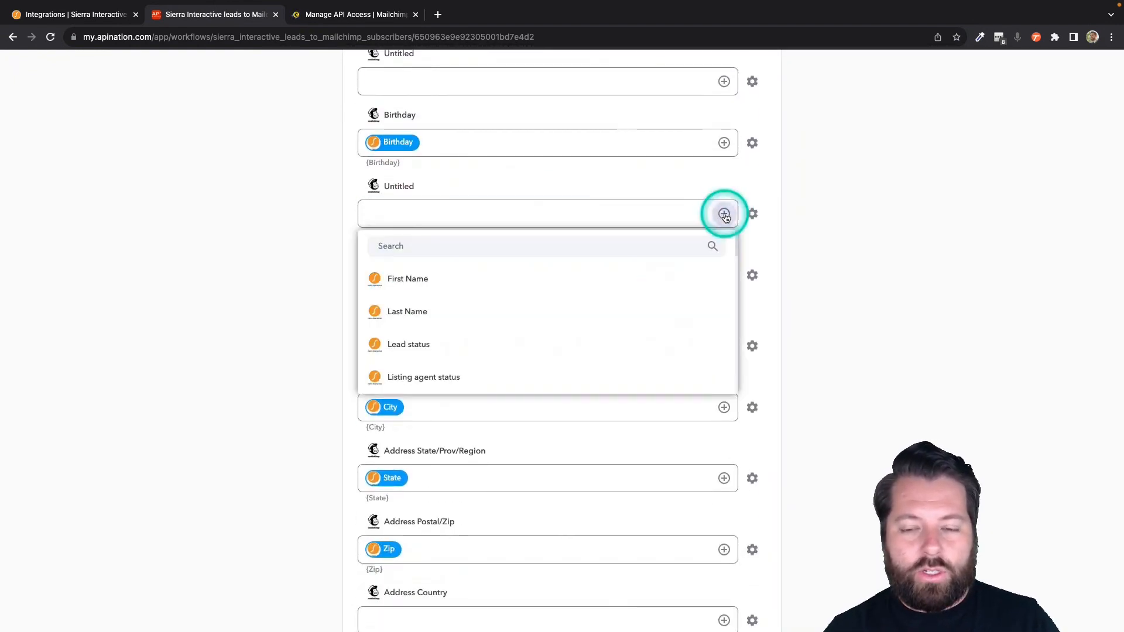
{"action": "scroll", "coordinate": [583, 322], "scroll_direction": "down", "scroll_amount": 1}
{"action": "scroll", "coordinate": [585, 321], "scroll_direction": "down", "scroll_amount": 4}
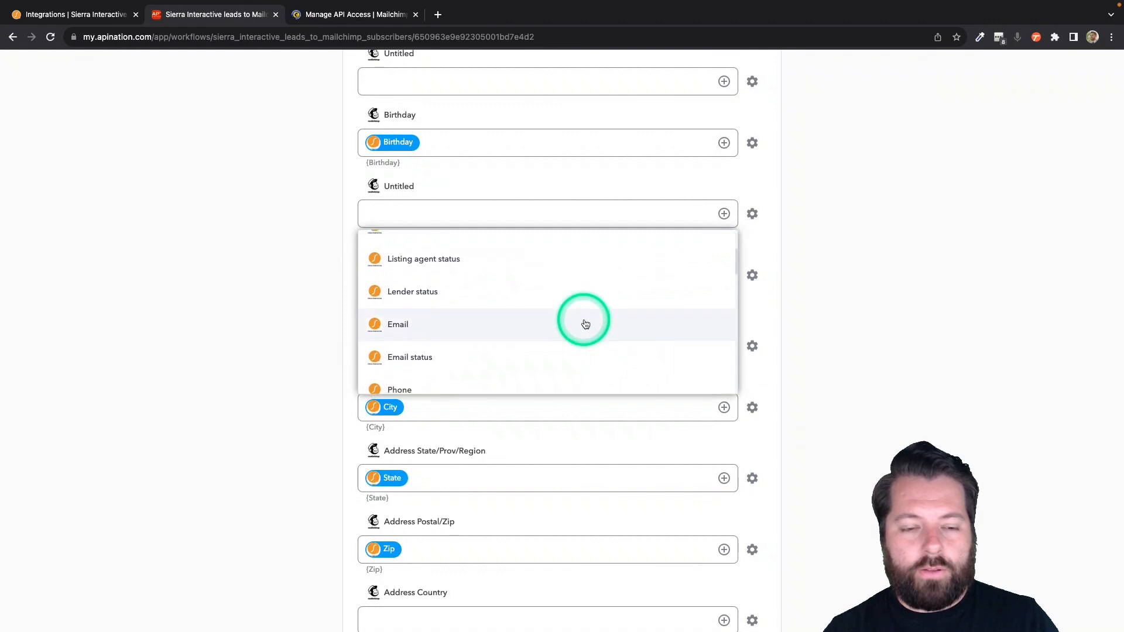
{"action": "left_click", "coordinate": [316, 456]}
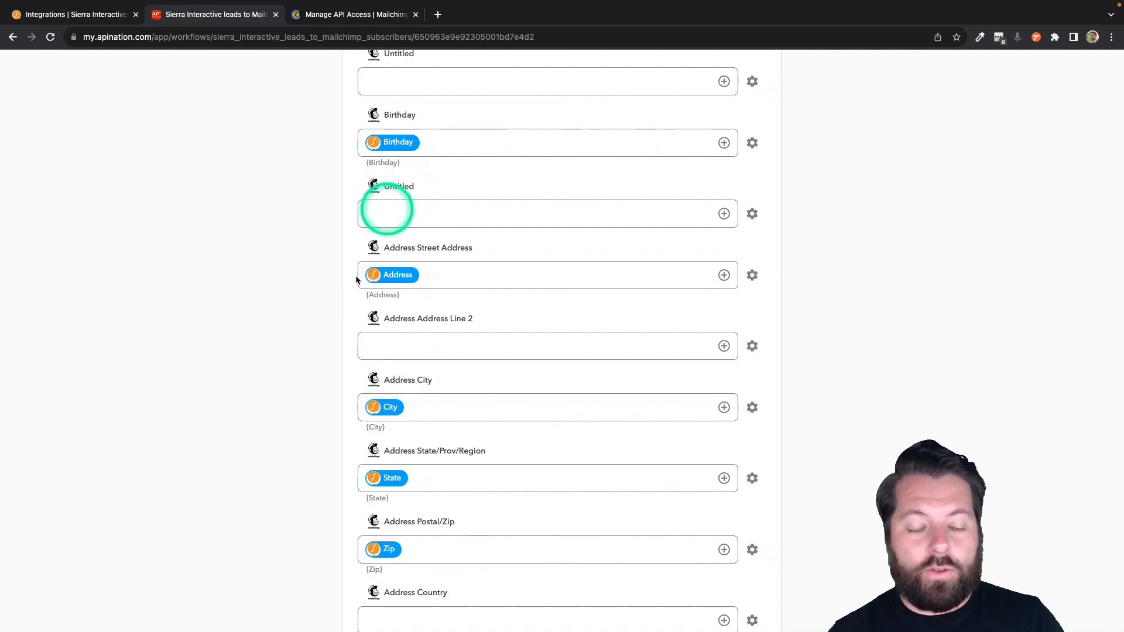
{"action": "left_click", "coordinate": [404, 411]}
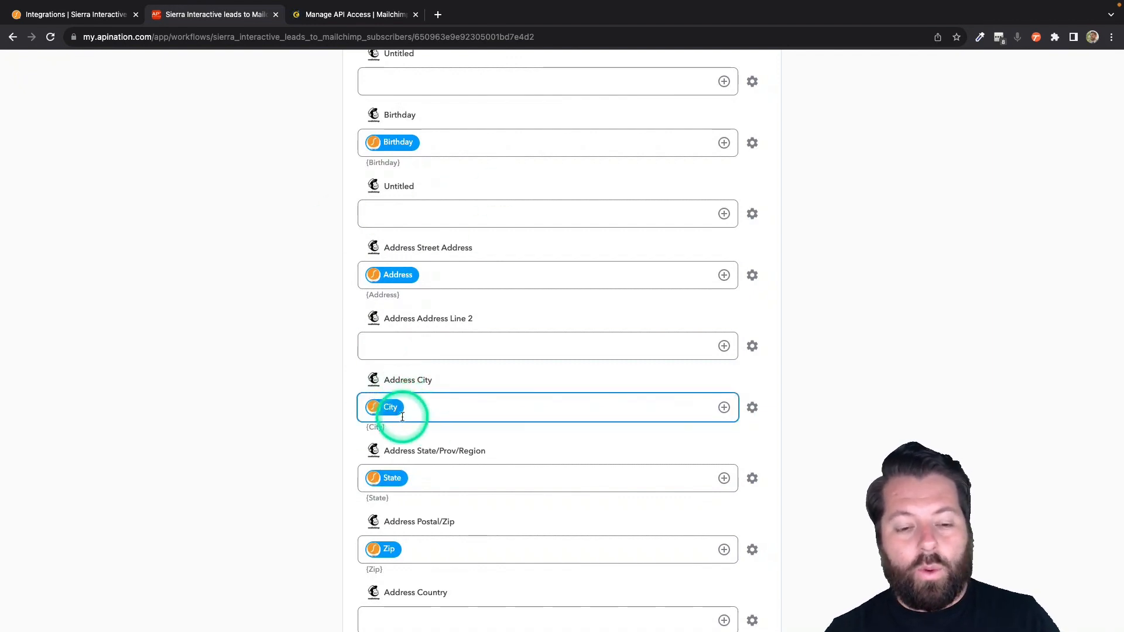
{"action": "left_click", "coordinate": [420, 350]}
{"action": "left_click", "coordinate": [402, 345]}
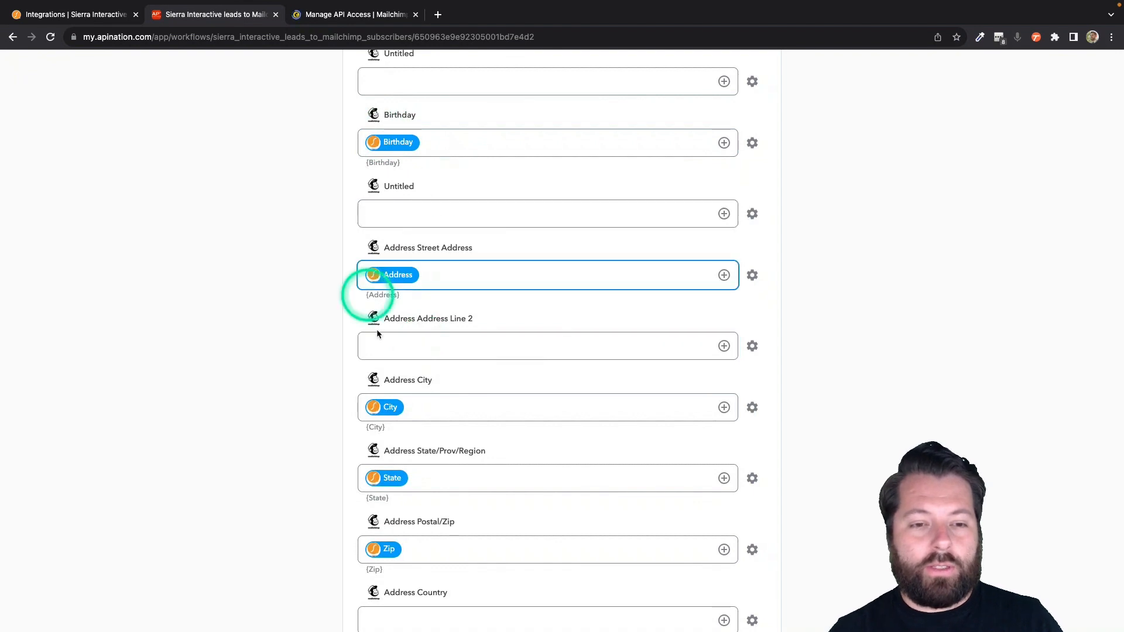
- Activate the Sierra Interactive leads to Mailchimp subscribers sync so it runs
{"action": "scroll", "coordinate": [410, 211], "scroll_direction": "up", "scroll_amount": 1}
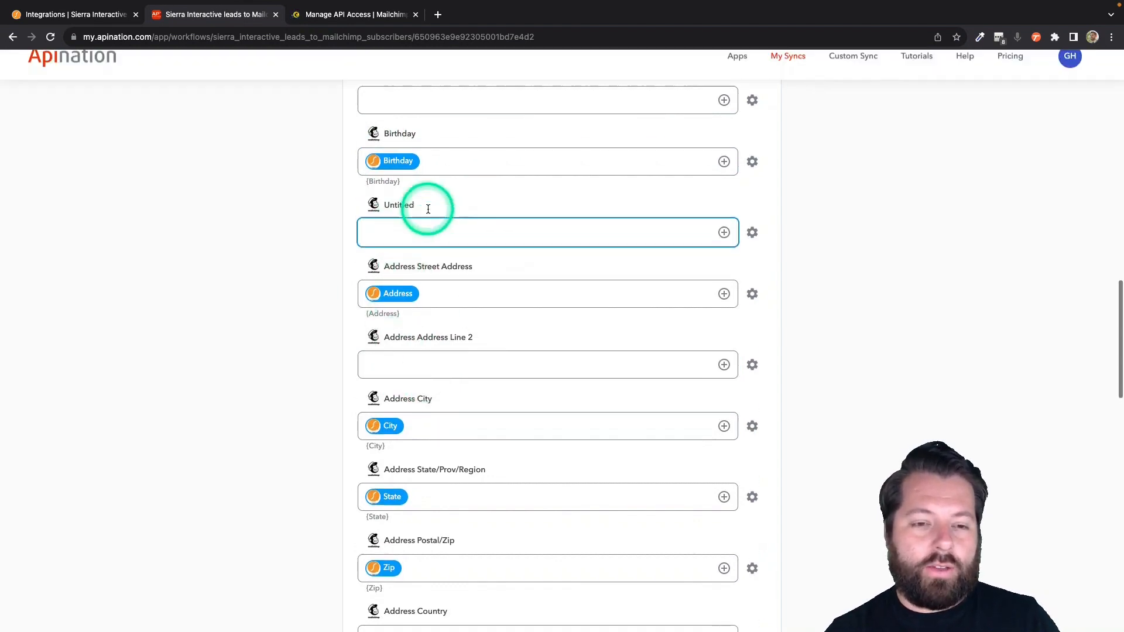
{"action": "scroll", "coordinate": [422, 283], "scroll_direction": "down", "scroll_amount": 7}
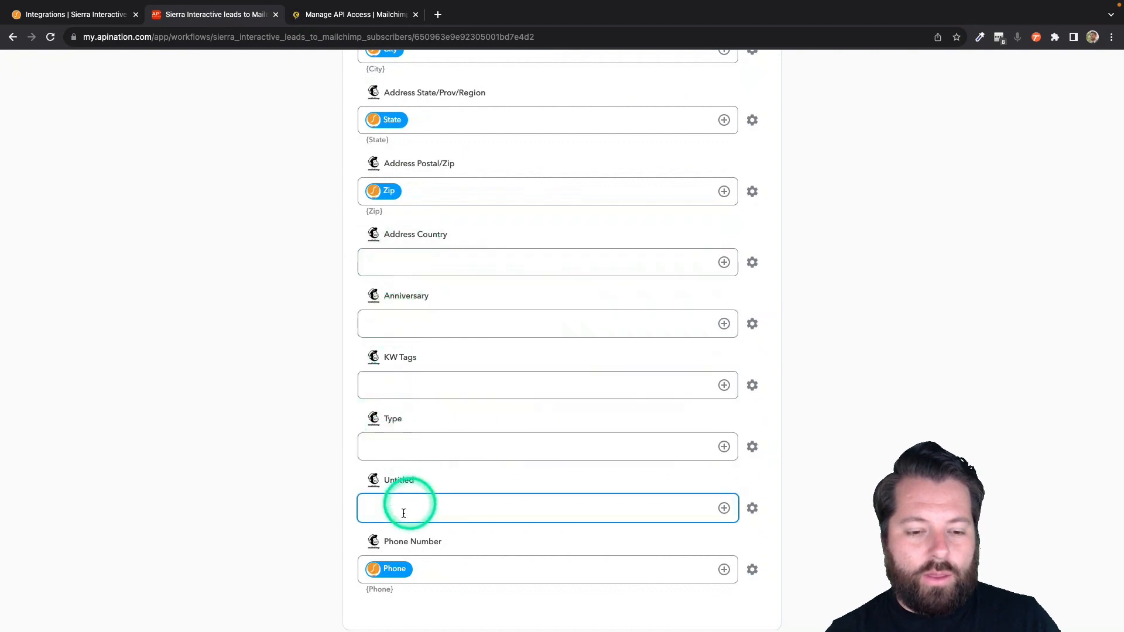
{"action": "scroll", "coordinate": [439, 507], "scroll_direction": "up", "scroll_amount": 6}
{"action": "scroll", "coordinate": [442, 504], "scroll_direction": "up", "scroll_amount": 11}
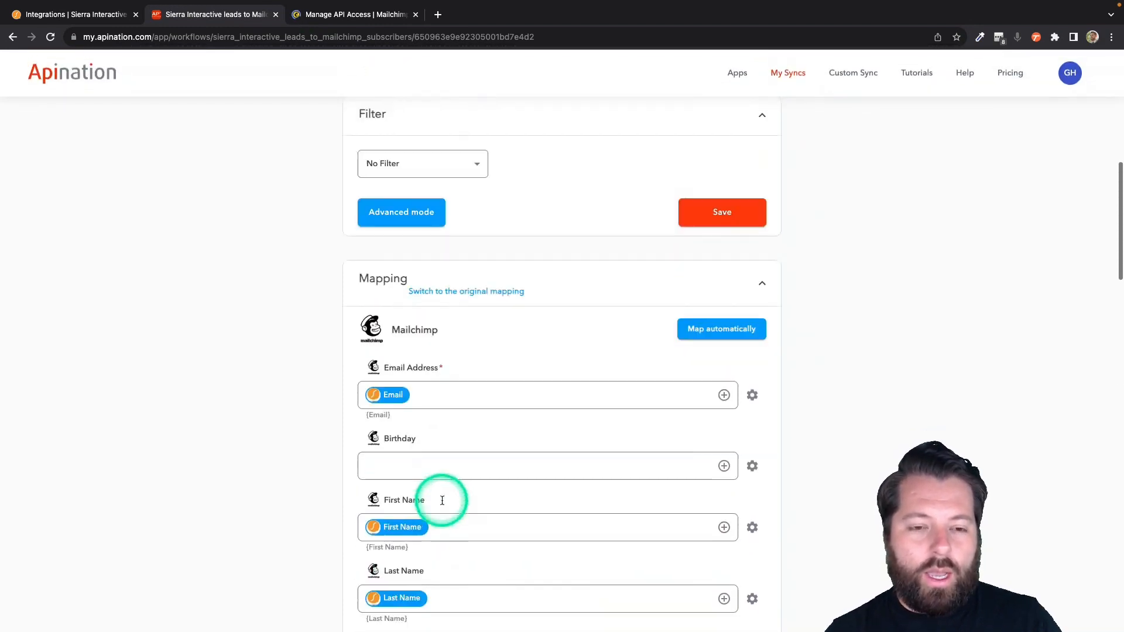
{"action": "scroll", "coordinate": [442, 500], "scroll_direction": "up", "scroll_amount": 10}
{"action": "left_click", "coordinate": [549, 215]}
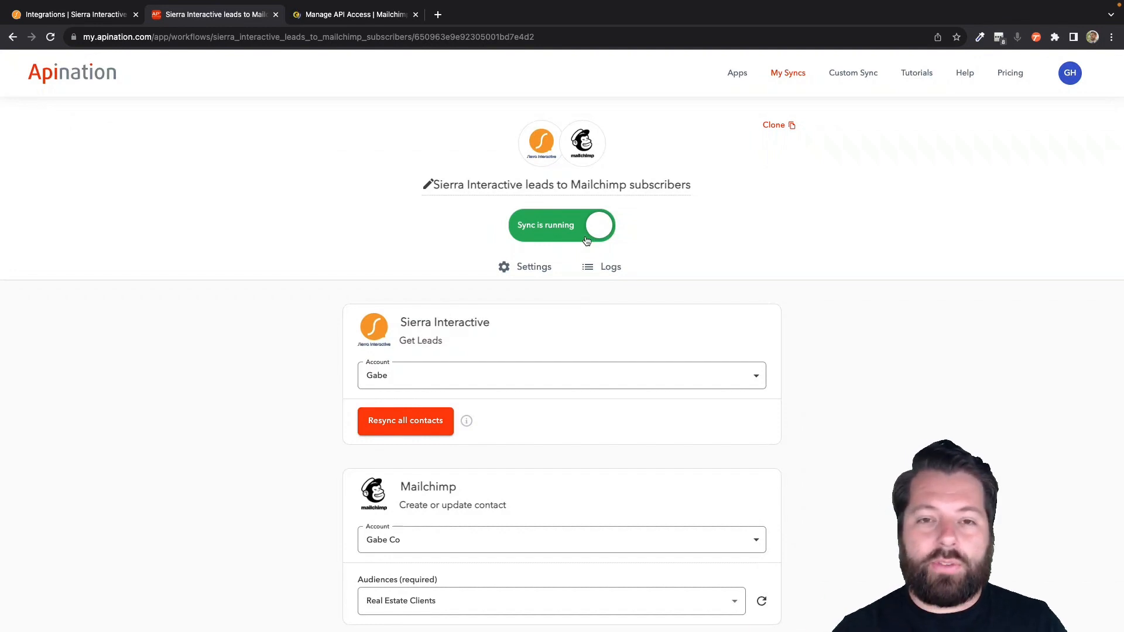
- Go to the Sierra Interactive app page via its logo atop the workflow
{"action": "left_click", "coordinate": [543, 143]}
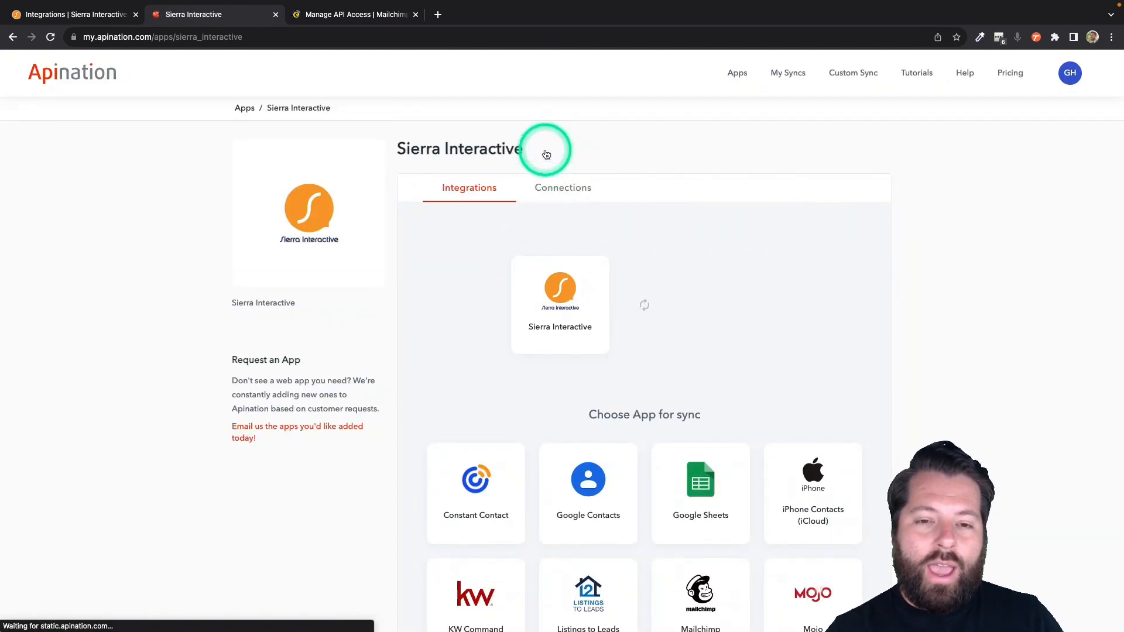
- Pick Mailchimp as the sync app and start a new Mailchimp to Sierra Interactive integration
{"action": "scroll", "coordinate": [630, 389], "scroll_direction": "down", "scroll_amount": 3}
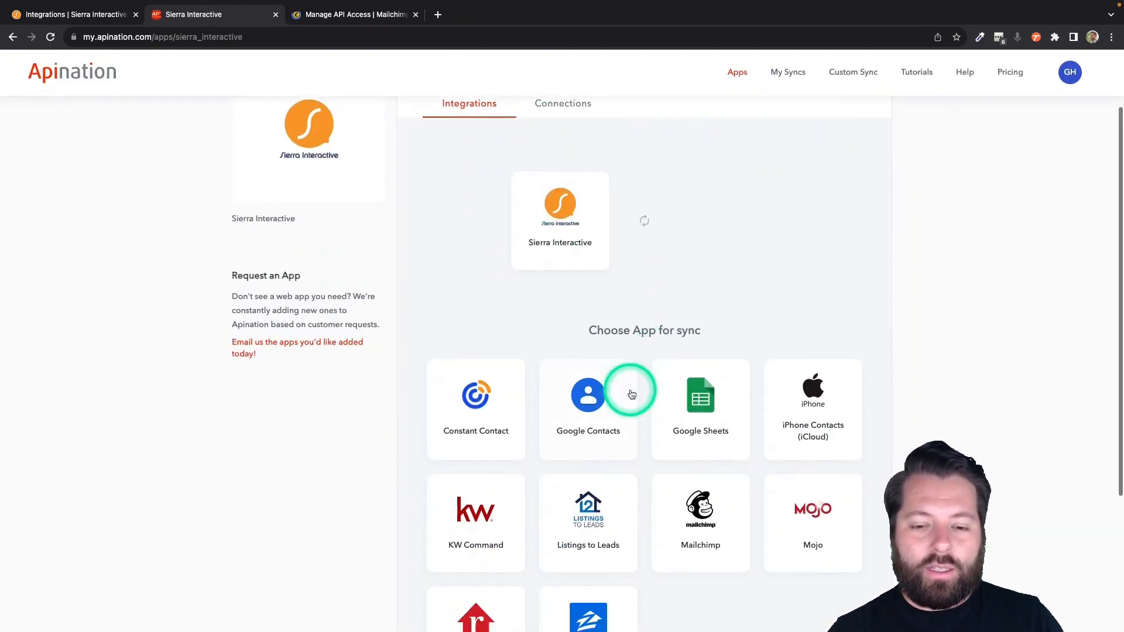
{"action": "left_click", "coordinate": [707, 513]}
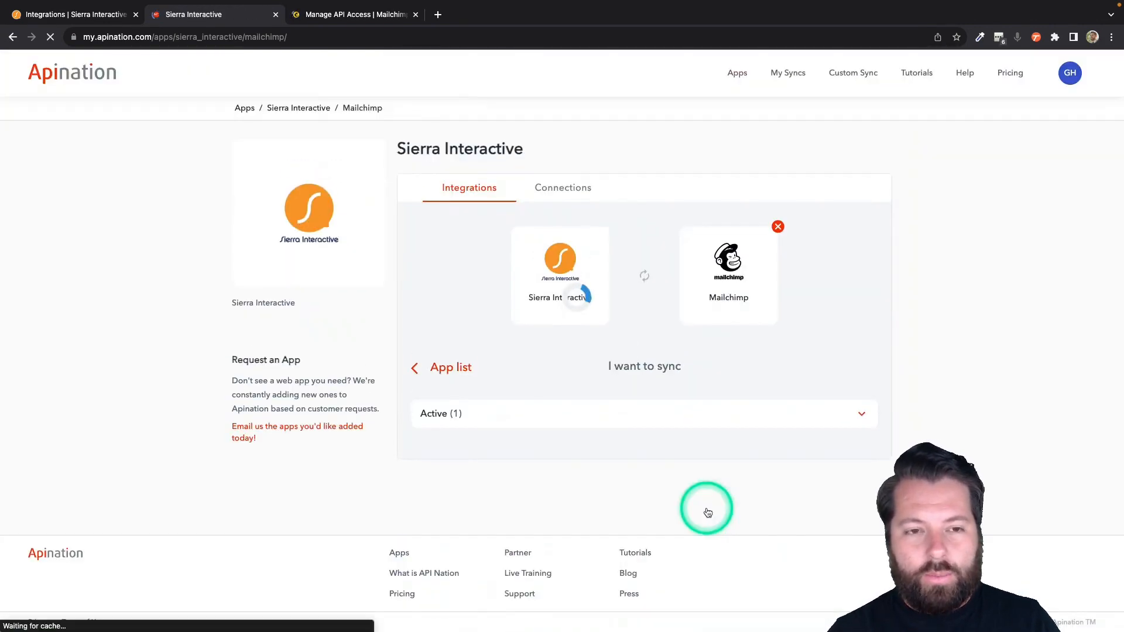
{"action": "left_click", "coordinate": [807, 440]}
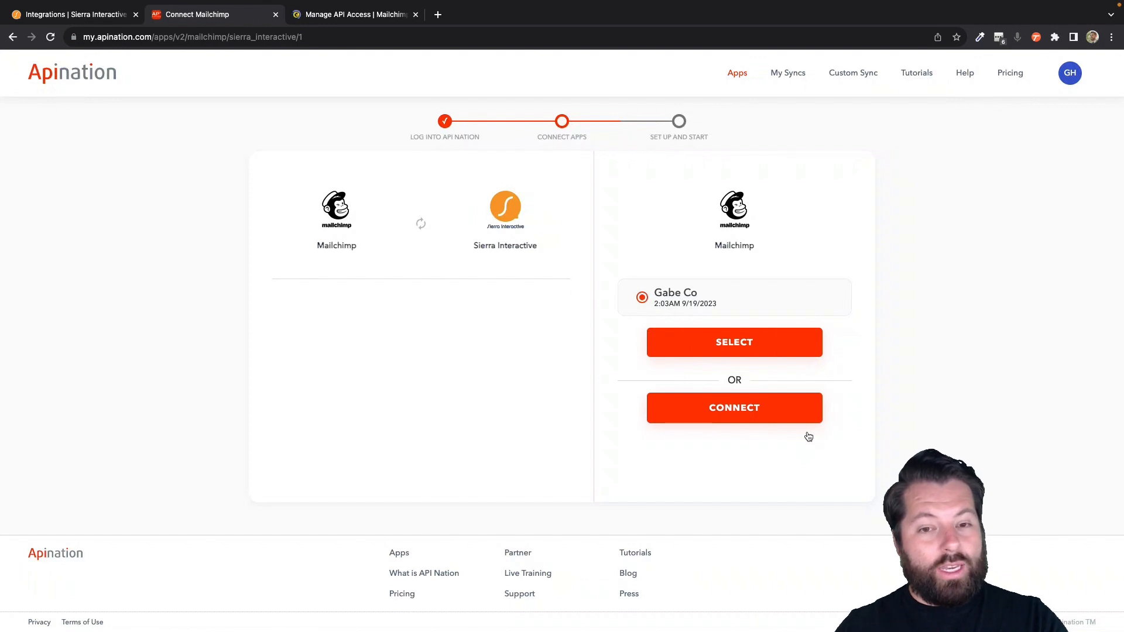
- Connect the existing Mailchimp account and continue to the review settings step
{"action": "left_click", "coordinate": [820, 391]}
{"action": "left_click", "coordinate": [751, 349]}
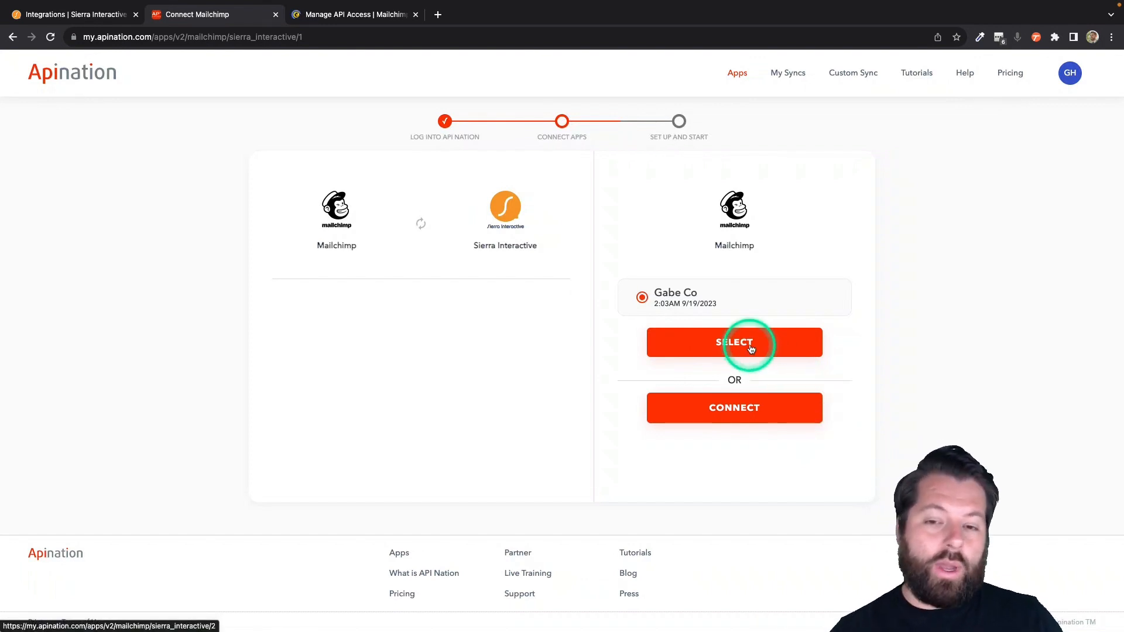
{"action": "left_click", "coordinate": [738, 349]}
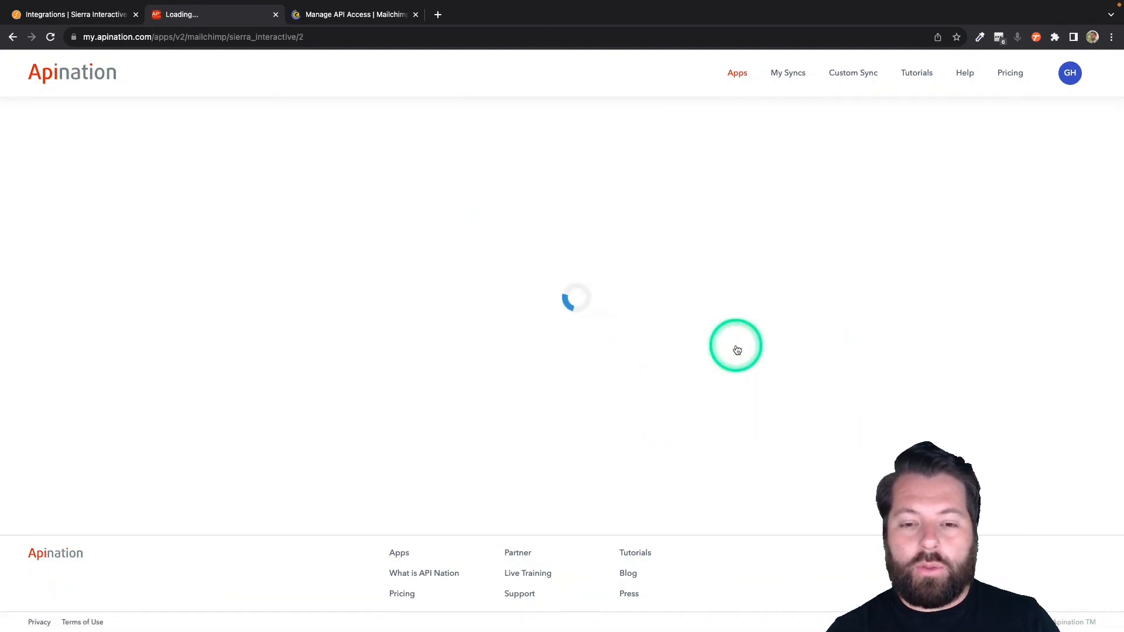
{"action": "left_click", "coordinate": [736, 350]}
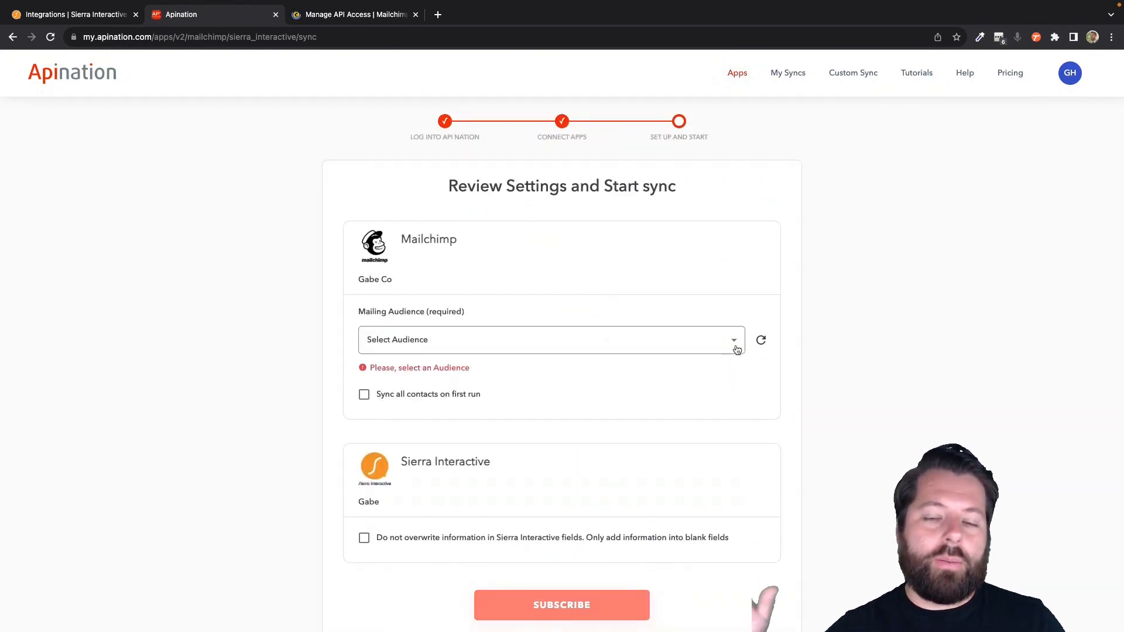
- Choose Real Estate Clients as the Mailing Audience, leaving sync-all-contacts-on-first-run off
{"action": "scroll", "coordinate": [627, 301], "scroll_direction": "down", "scroll_amount": 3}
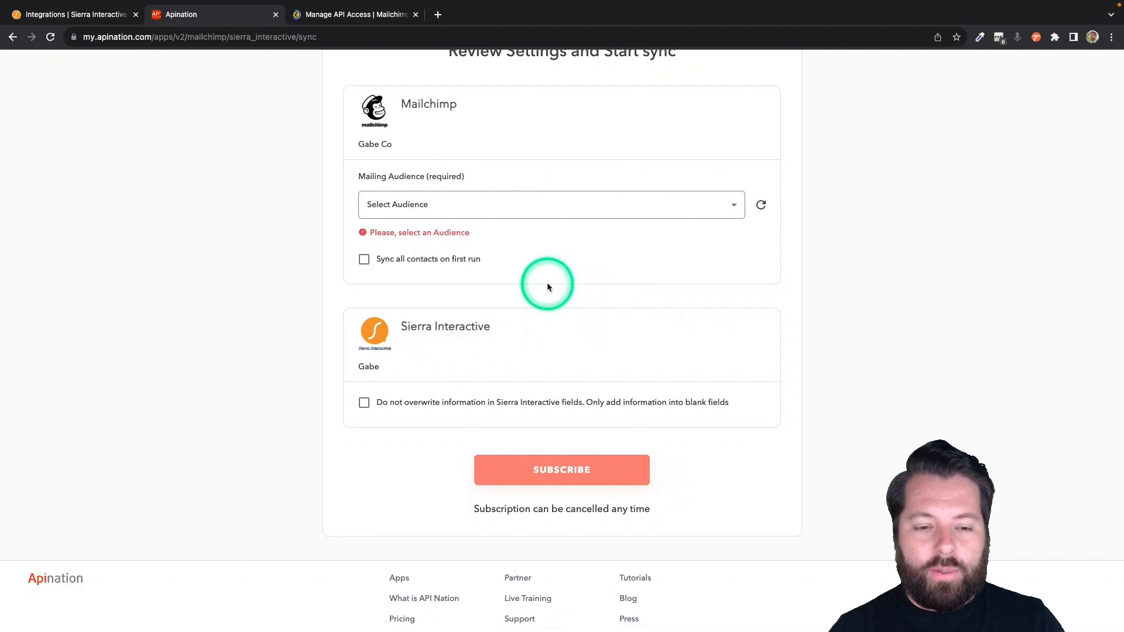
{"action": "left_click", "coordinate": [733, 203]}
{"action": "left_click", "coordinate": [474, 234]}
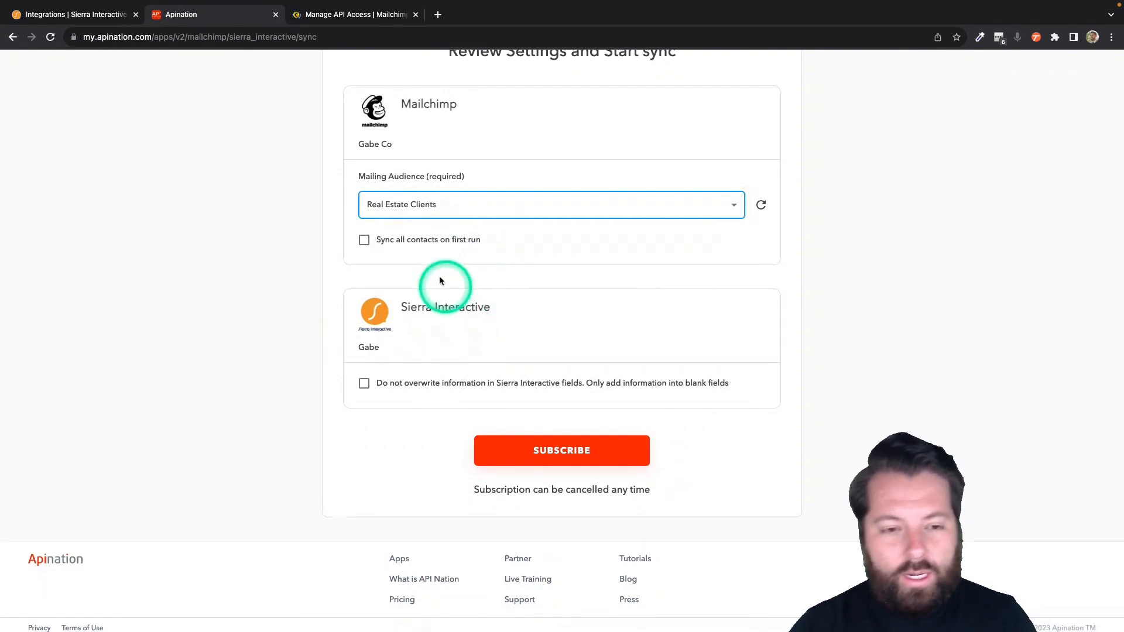
{"action": "left_click", "coordinate": [420, 241]}
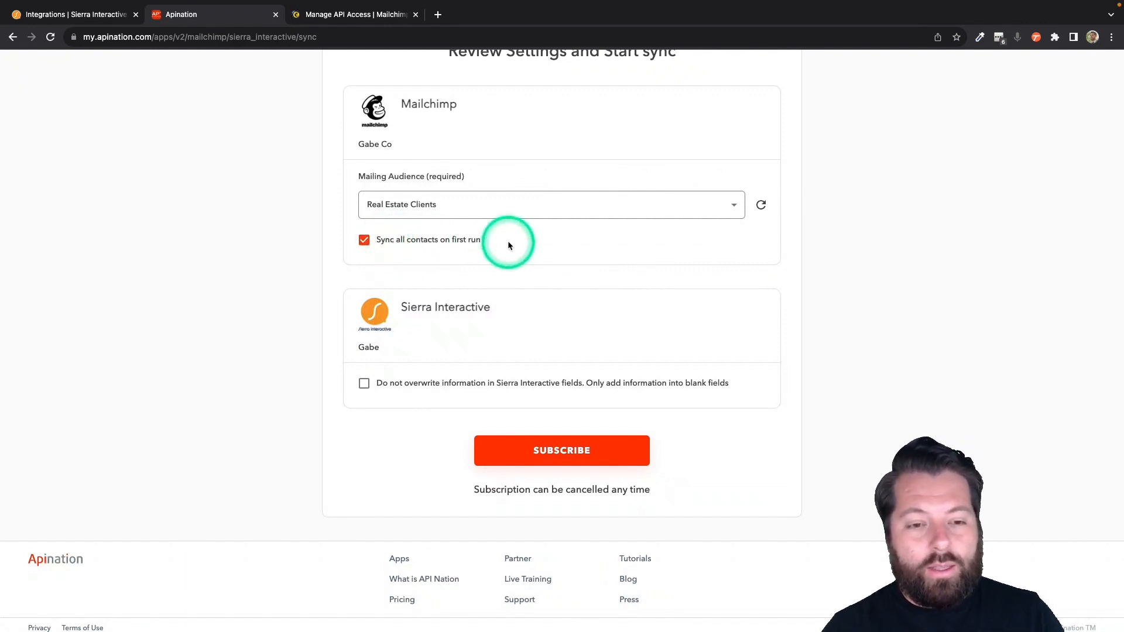
{"action": "left_click", "coordinate": [398, 245]}
- Enable Do not overwrite for Sierra Interactive fields and subscribe to create the sync
{"action": "scroll", "coordinate": [446, 304], "scroll_direction": "down", "scroll_amount": 1}
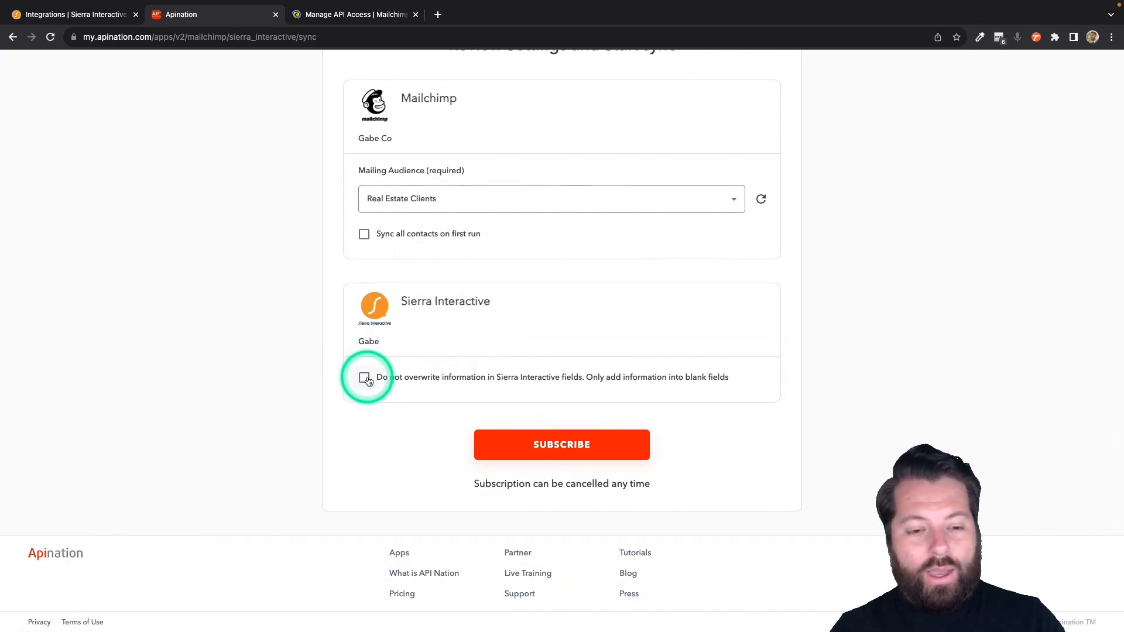
{"action": "left_click", "coordinate": [365, 378]}
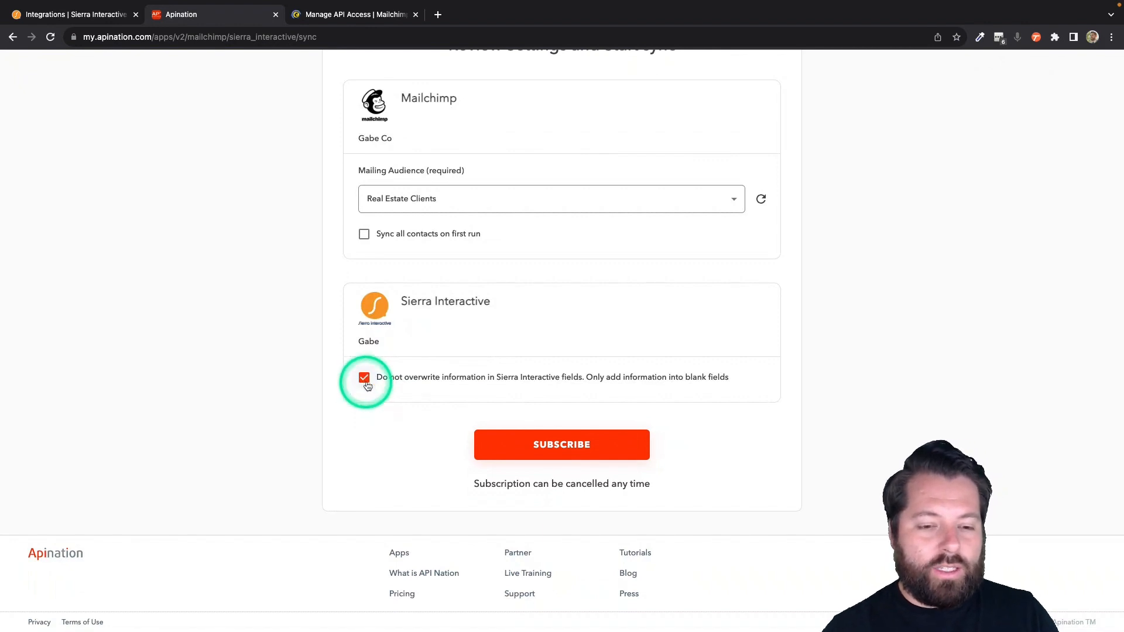
{"action": "left_click", "coordinate": [569, 446]}
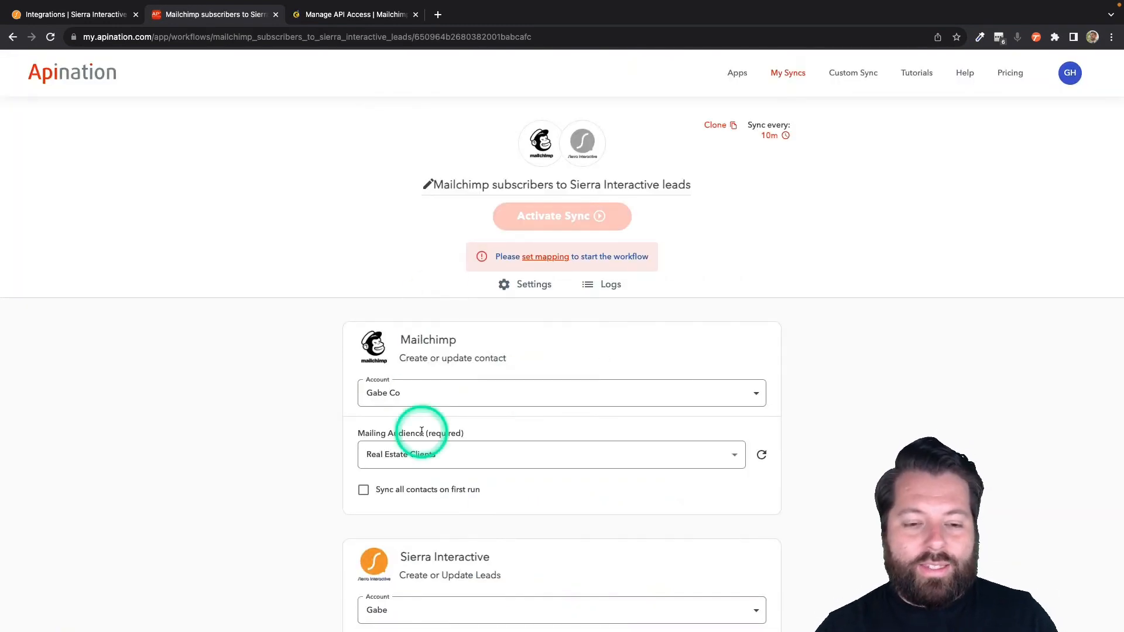
{"action": "scroll", "coordinate": [422, 435], "scroll_direction": "down", "scroll_amount": 5}
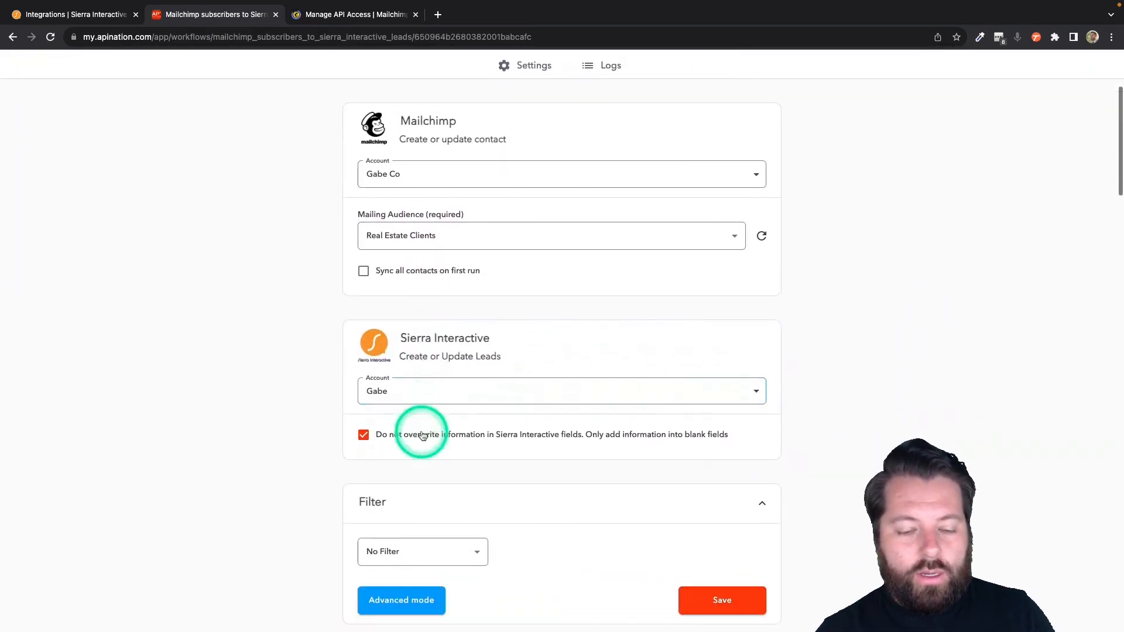
{"action": "scroll", "coordinate": [421, 434], "scroll_direction": "down", "scroll_amount": 2}
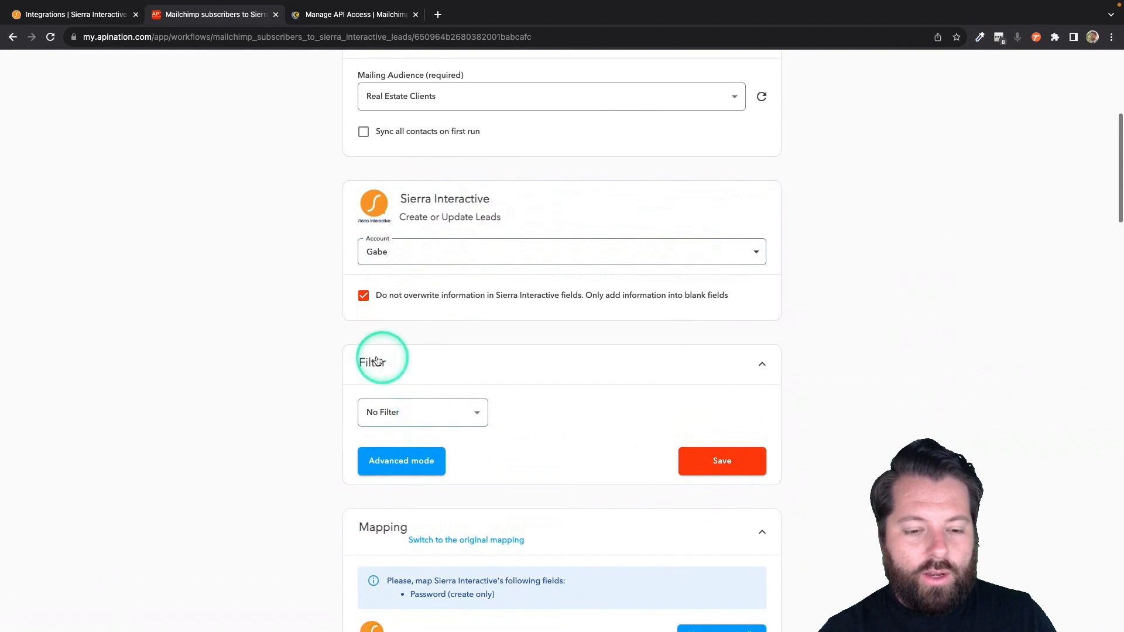
{"action": "left_click", "coordinate": [446, 411]}
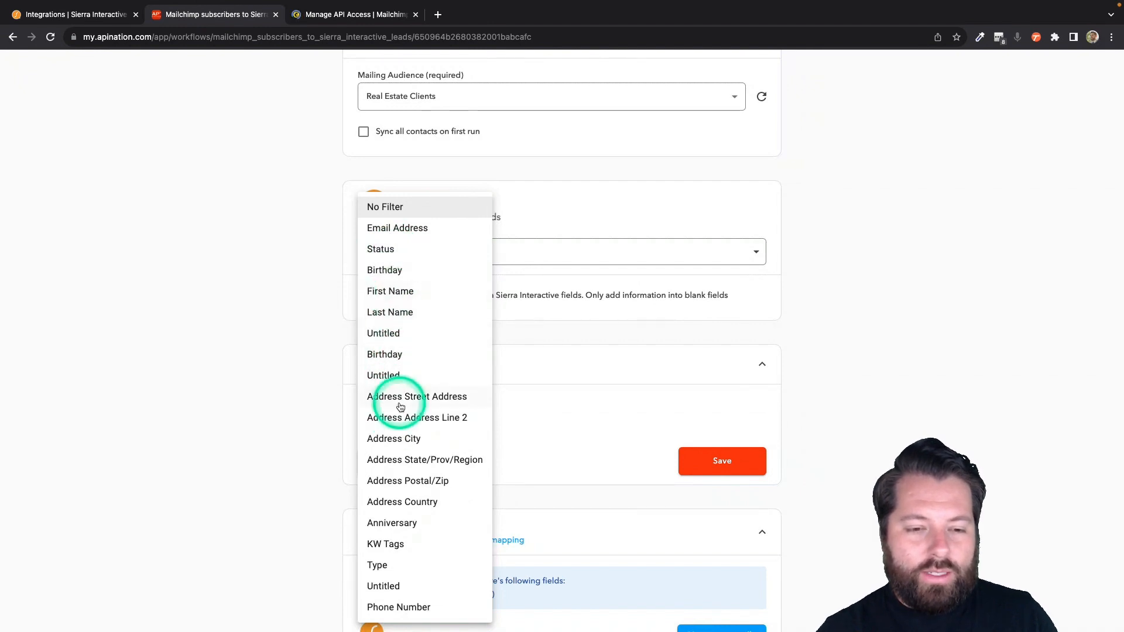
{"action": "left_click", "coordinate": [549, 439]}
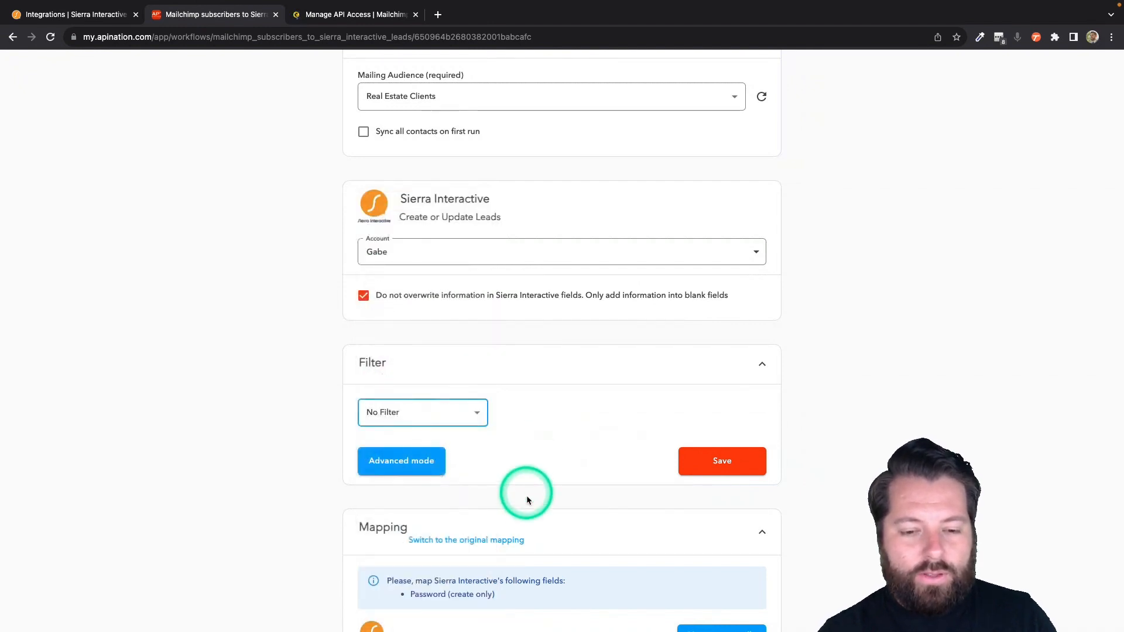
{"action": "scroll", "coordinate": [525, 495], "scroll_direction": "down", "scroll_amount": 6}
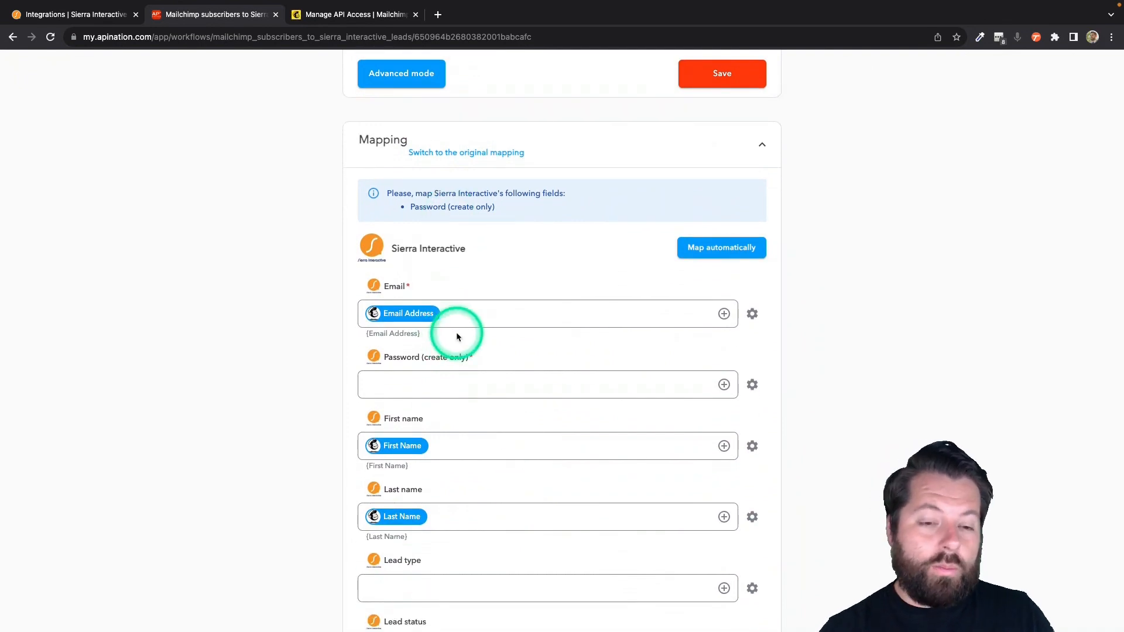
- Inspect the Email mapping and the empty required Password (create only) field
{"action": "left_click", "coordinate": [402, 321]}
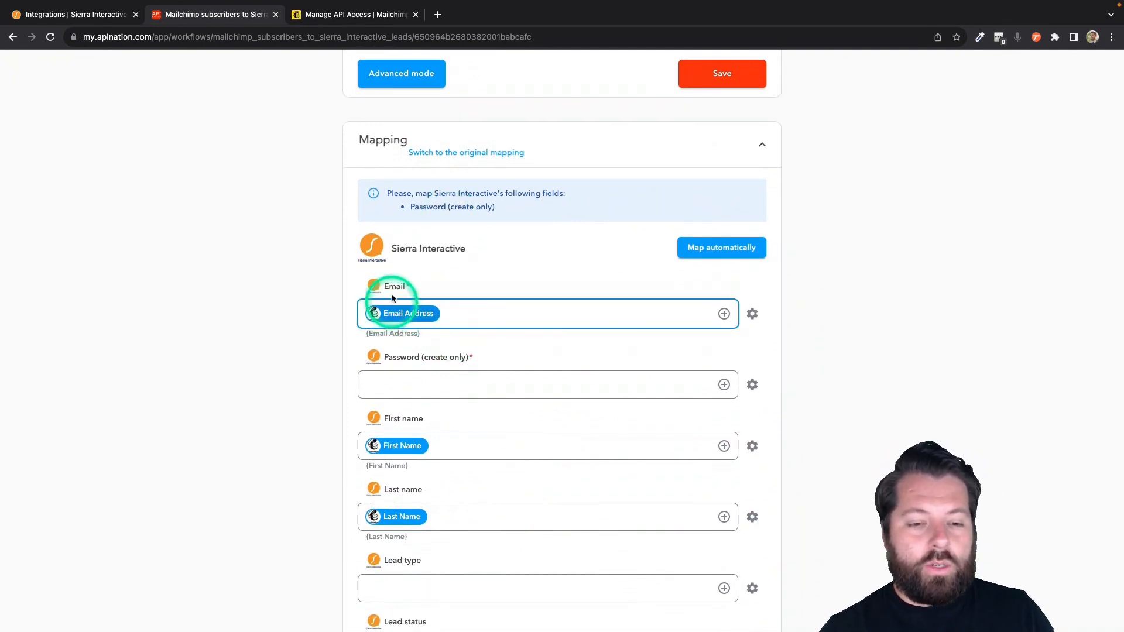
{"action": "left_click", "coordinate": [409, 388]}
{"action": "left_click", "coordinate": [409, 366]}
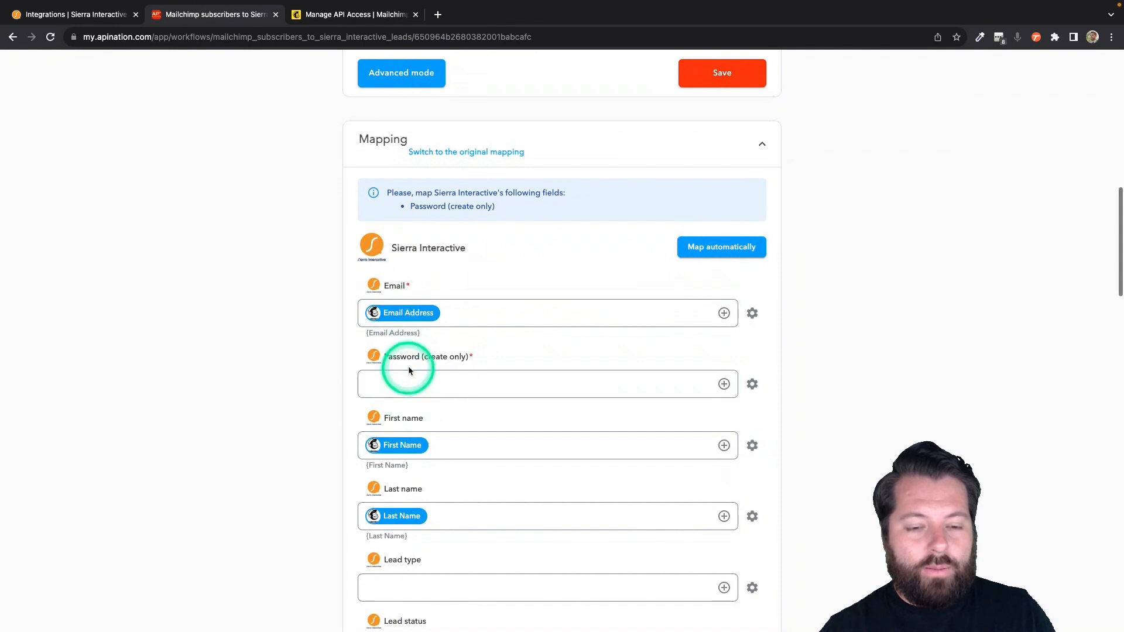
{"action": "left_click", "coordinate": [481, 375]}
{"action": "left_click", "coordinate": [663, 358]}
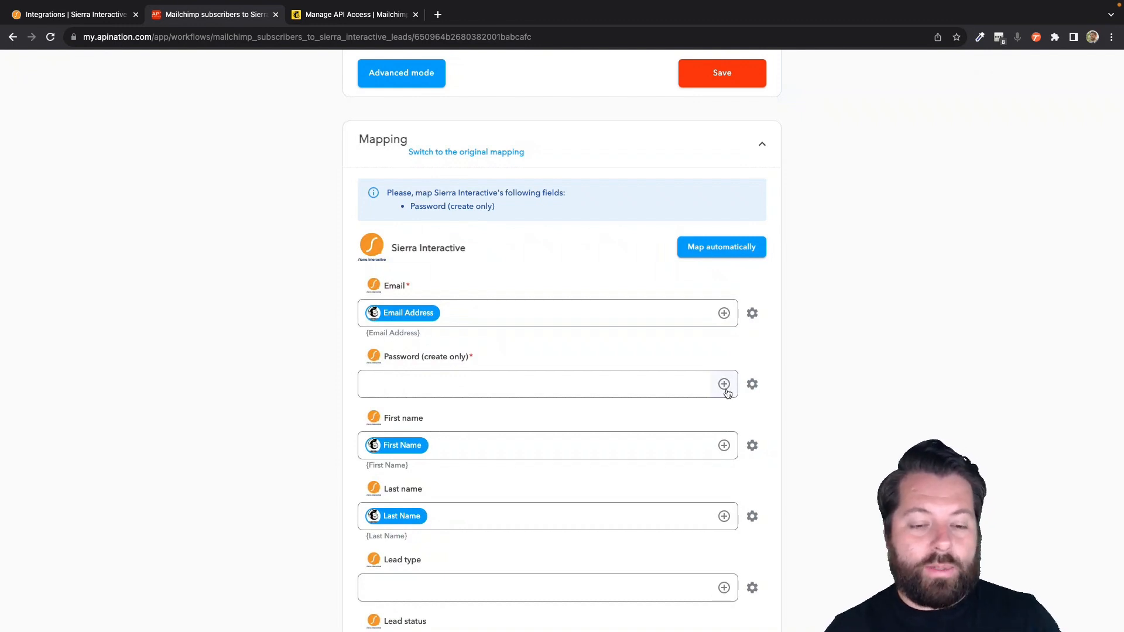
{"action": "left_click_drag", "start_coordinate": [592, 392], "coordinate": [374, 384]}
{"action": "left_click", "coordinate": [386, 311]}
- Enter a placeholder password in Password (create only), then delete it to leave it empty
{"action": "left_click", "coordinate": [394, 377]}
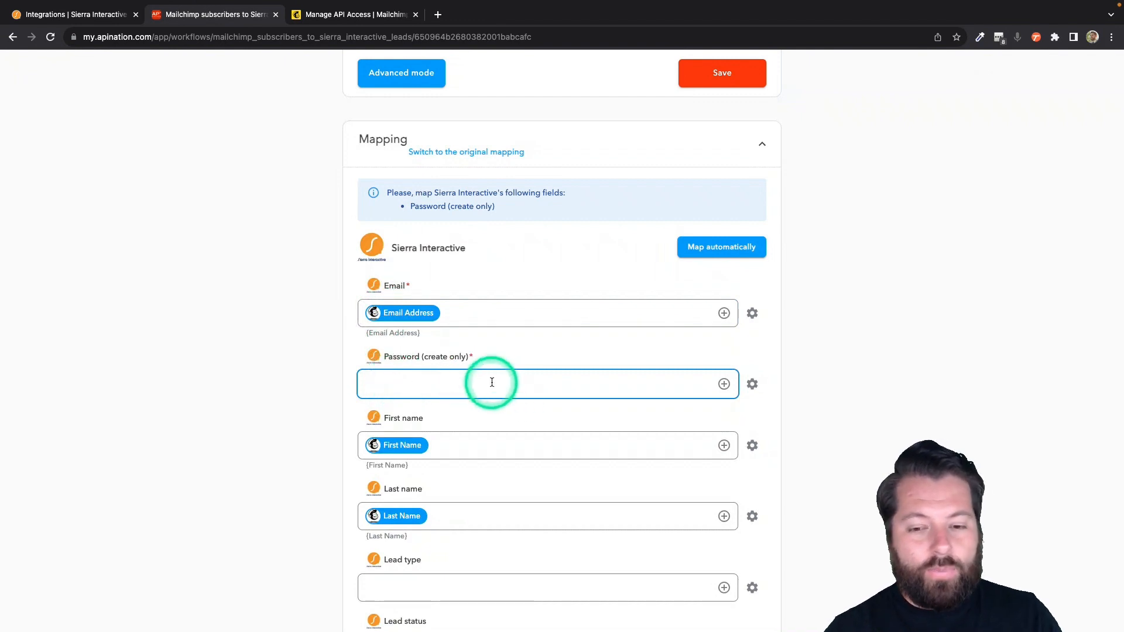
{"action": "type", "text": "passwor"}
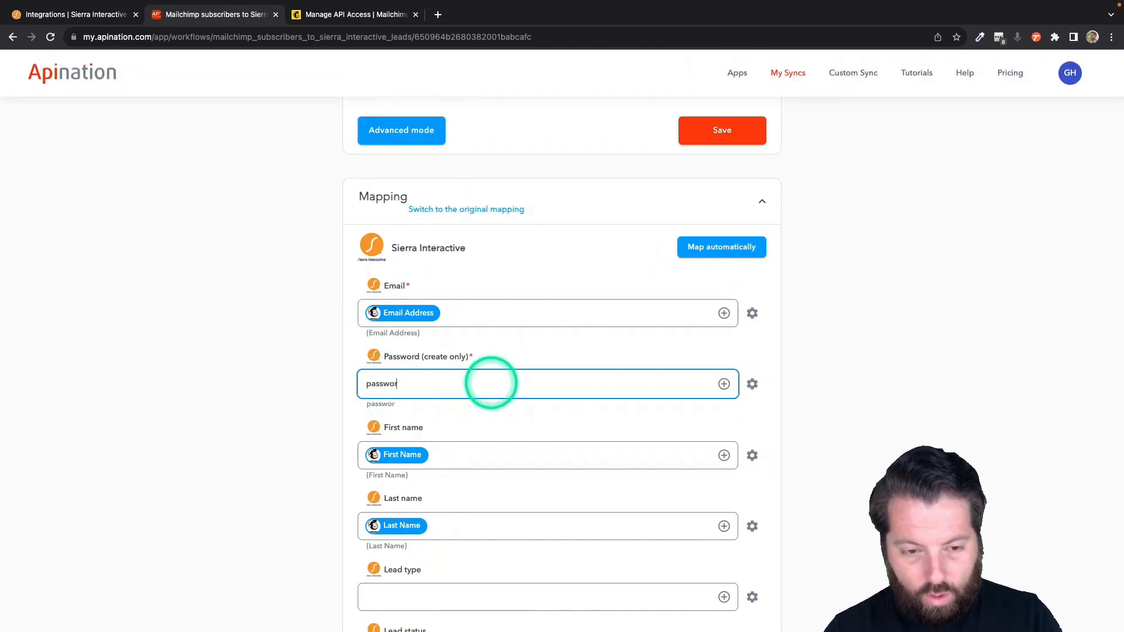
{"action": "type", "text": "d"}
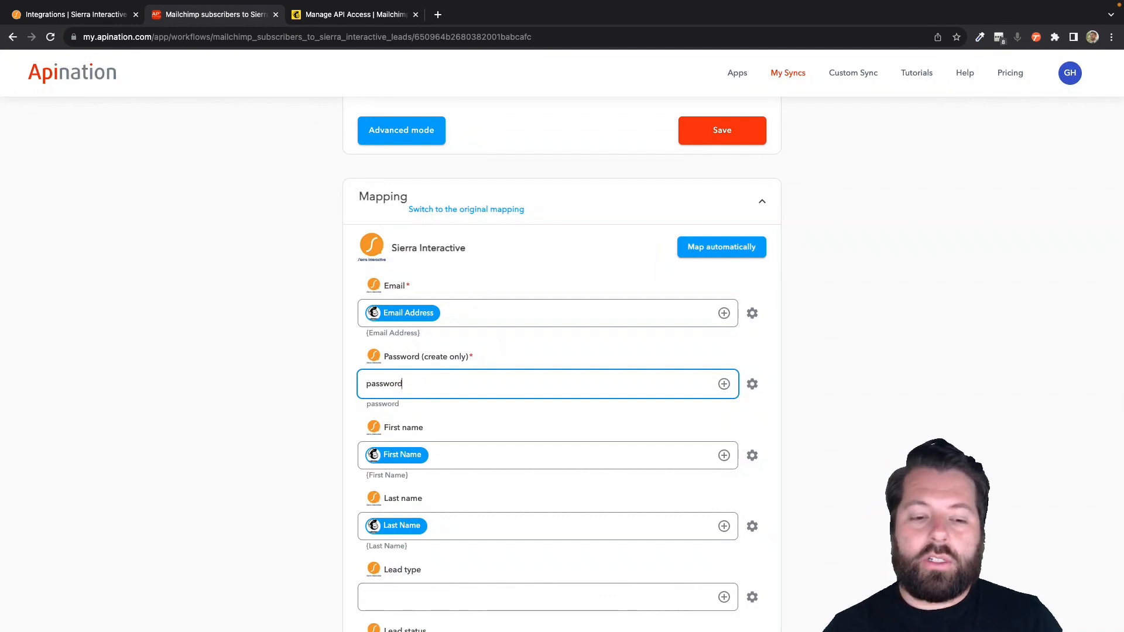
{"action": "double_click", "coordinate": [550, 385]}
{"action": "key", "text": "BackSpace"}
- Map the Mailchimp Email Address field into the lead Password field
{"action": "scroll", "coordinate": [609, 383], "scroll_direction": "down", "scroll_amount": 1}
{"action": "left_click", "coordinate": [724, 398]}
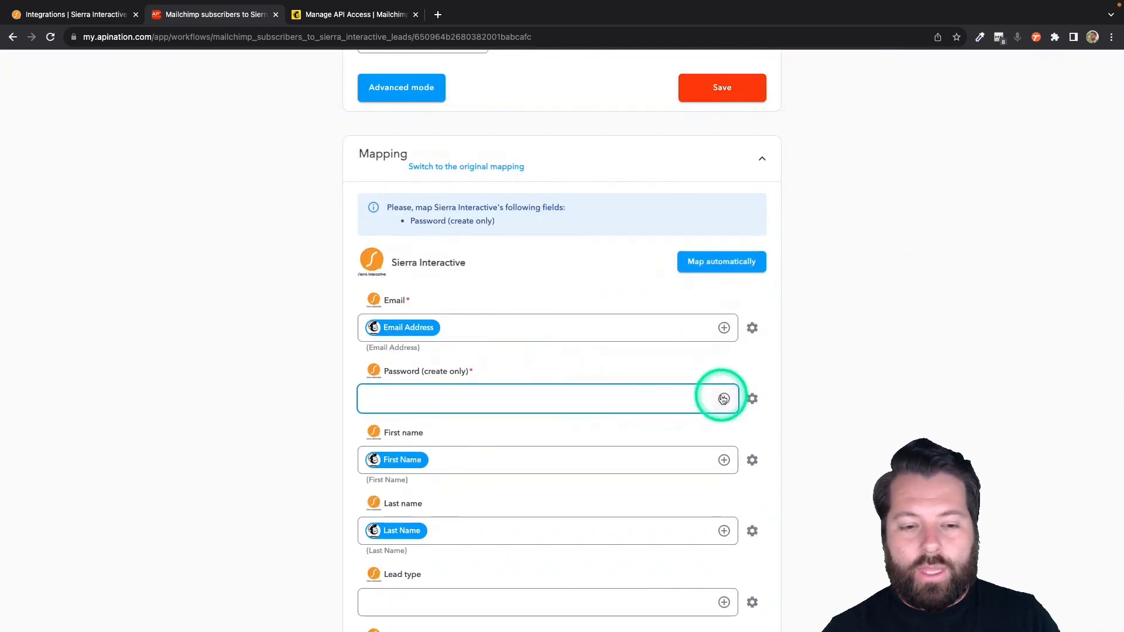
{"action": "left_click", "coordinate": [484, 469]}
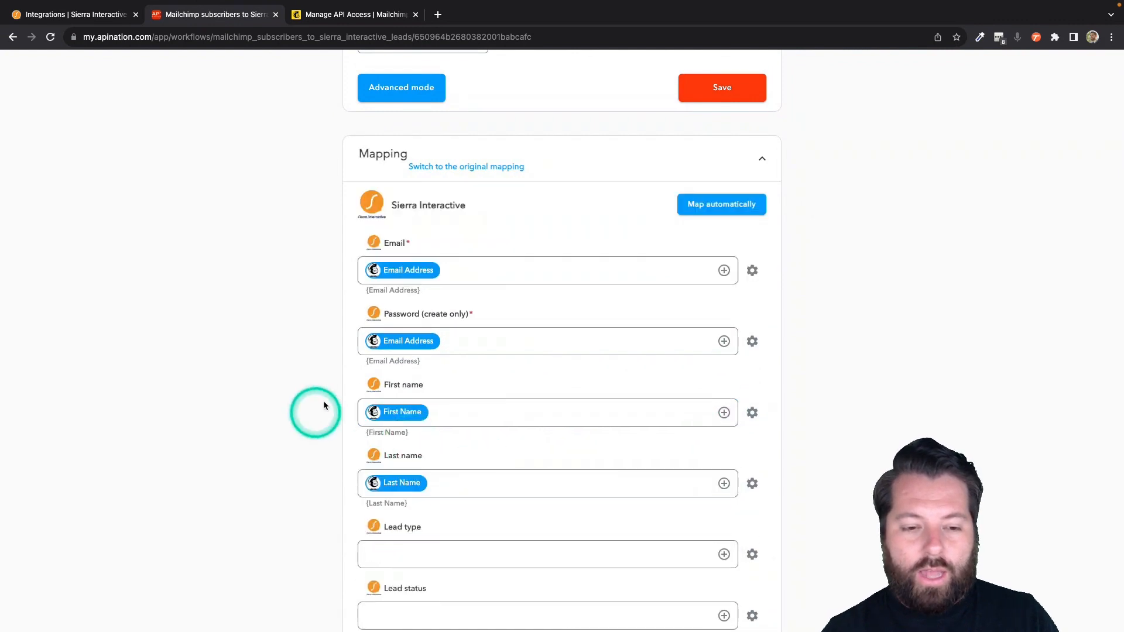
{"action": "left_click", "coordinate": [391, 269]}
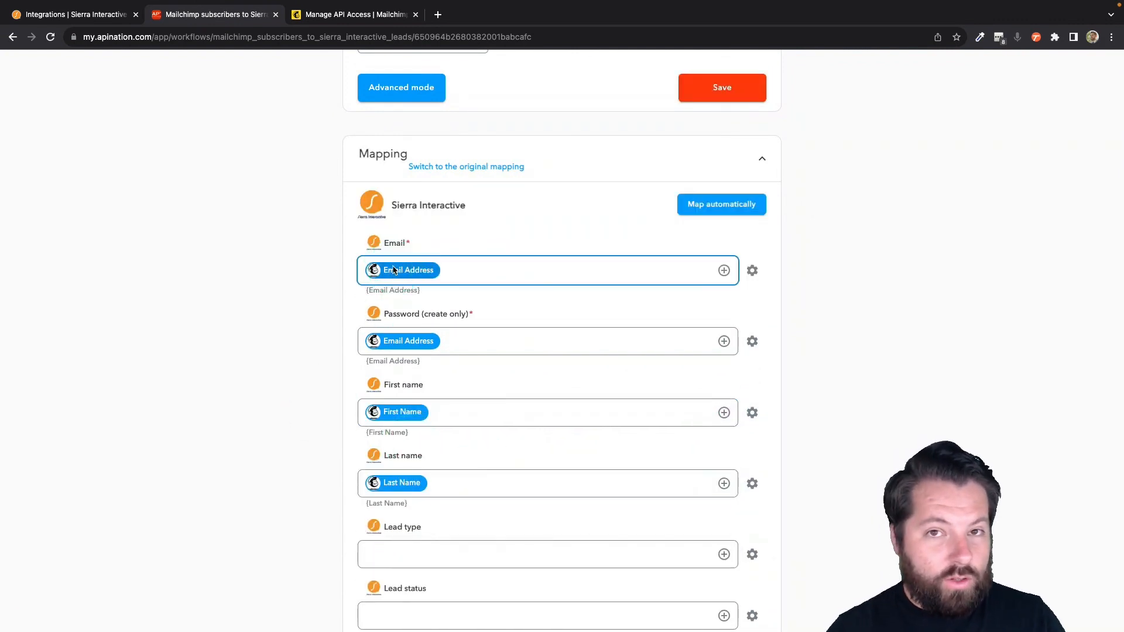
{"action": "left_click", "coordinate": [437, 350]}
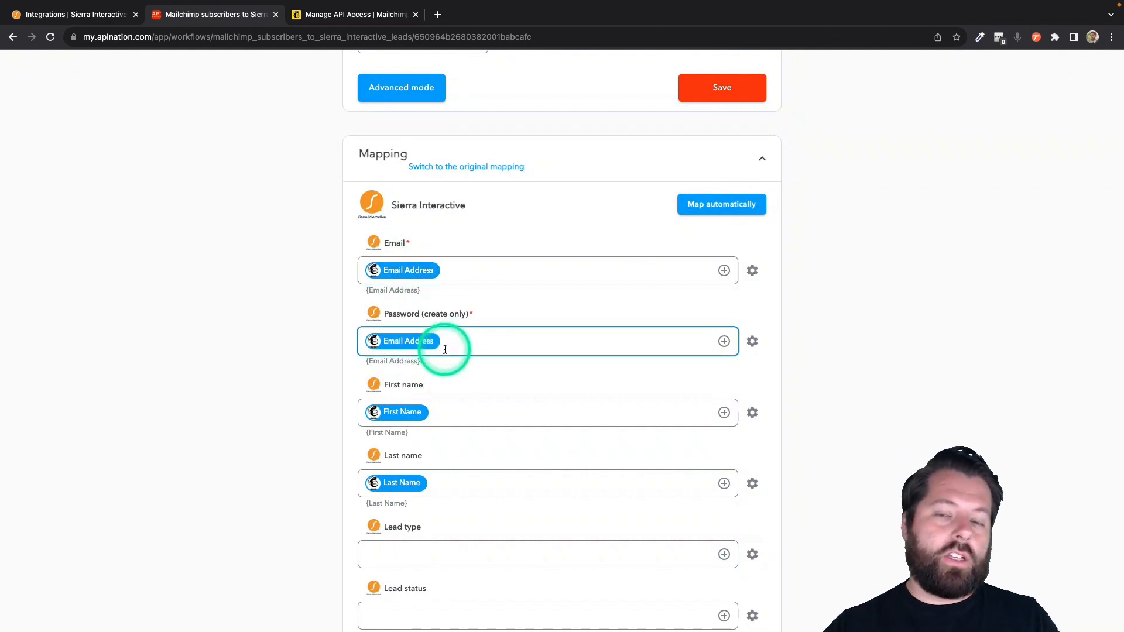
- Type an assignee e-mail into the Assignee Email field, then clear it back to empty
{"action": "left_click", "coordinate": [472, 394]}
{"action": "scroll", "coordinate": [471, 395], "scroll_direction": "down", "scroll_amount": 4}
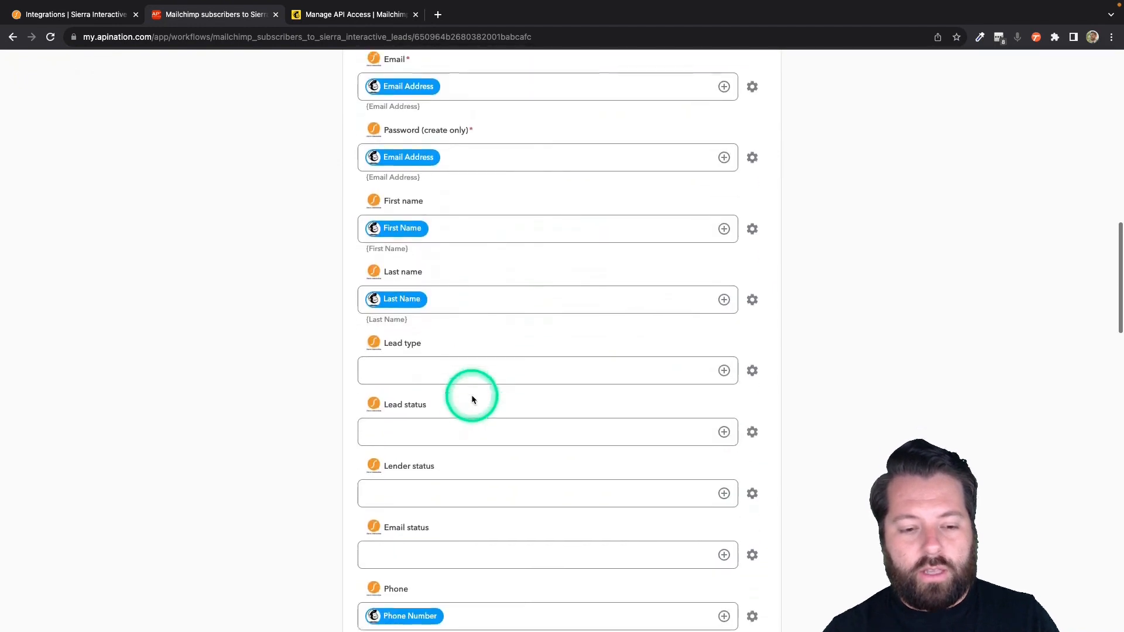
{"action": "scroll", "coordinate": [567, 319], "scroll_direction": "down", "scroll_amount": 20}
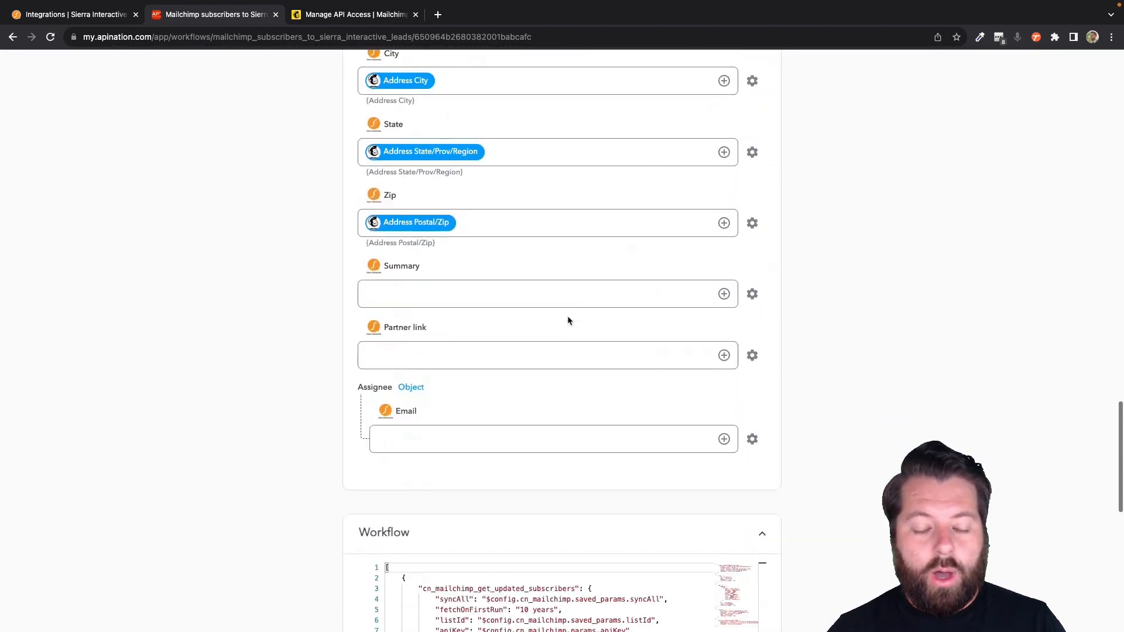
{"action": "left_click", "coordinate": [432, 385]}
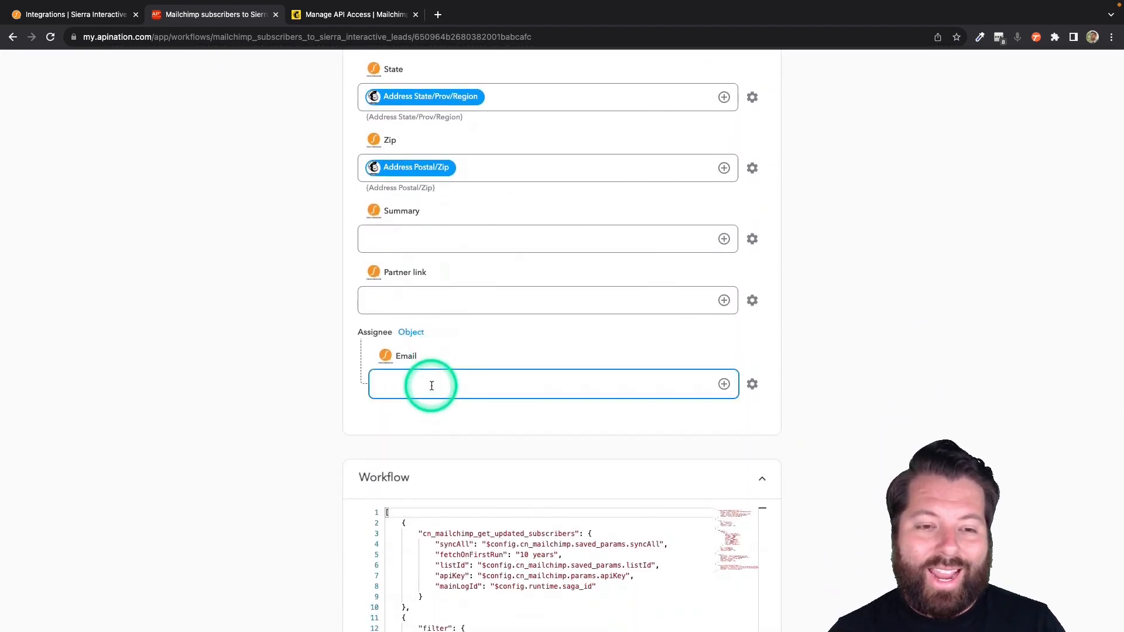
{"action": "left_click", "coordinate": [451, 368]}
{"action": "left_click", "coordinate": [418, 382]}
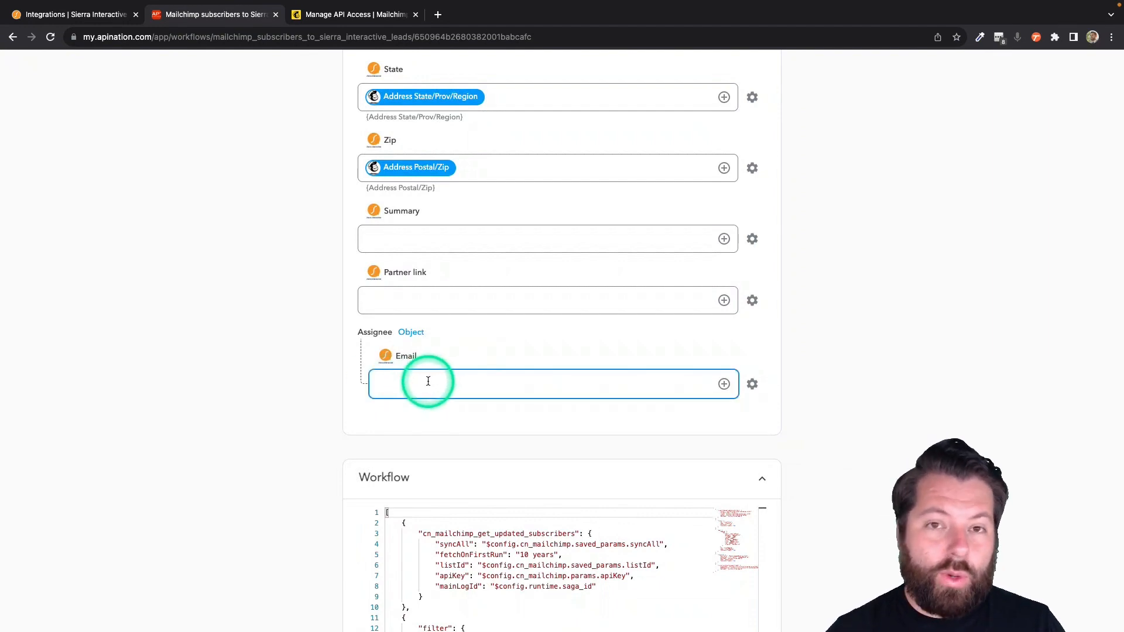
{"action": "scroll", "coordinate": [427, 381], "scroll_direction": "down", "scroll_amount": 1}
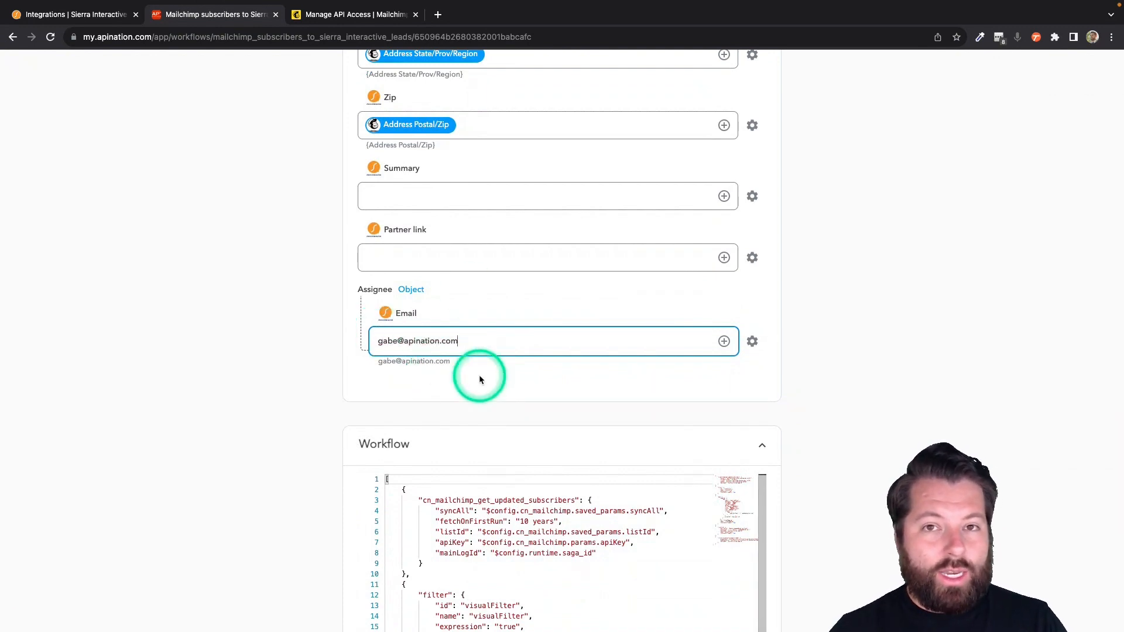
{"action": "triple_click", "coordinate": [464, 346]}
{"action": "key", "text": "BackSpace"}
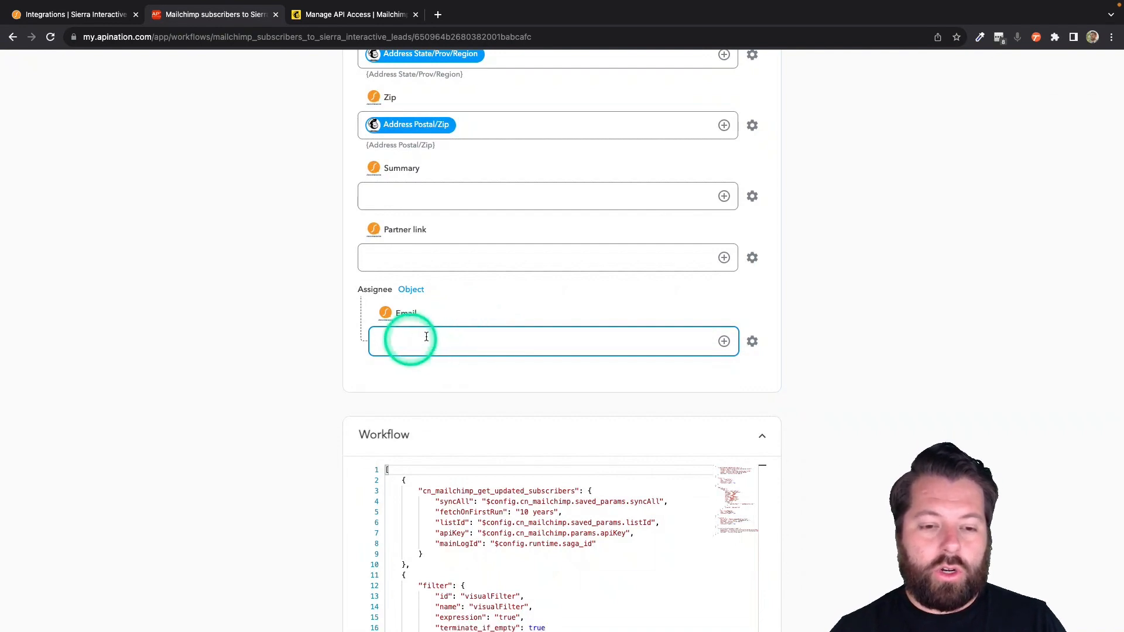
- Activate the Mailchimp-to-Sierra sync and view both syncs in My Syncs
{"action": "scroll", "coordinate": [479, 337], "scroll_direction": "up", "scroll_amount": 20}
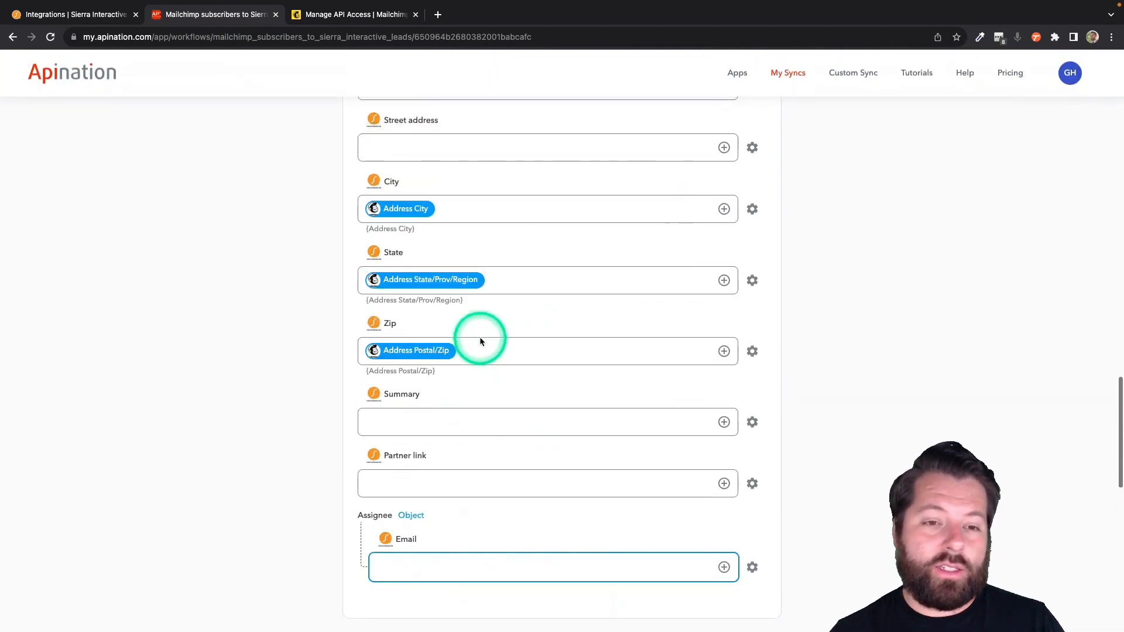
{"action": "left_click", "coordinate": [573, 222]}
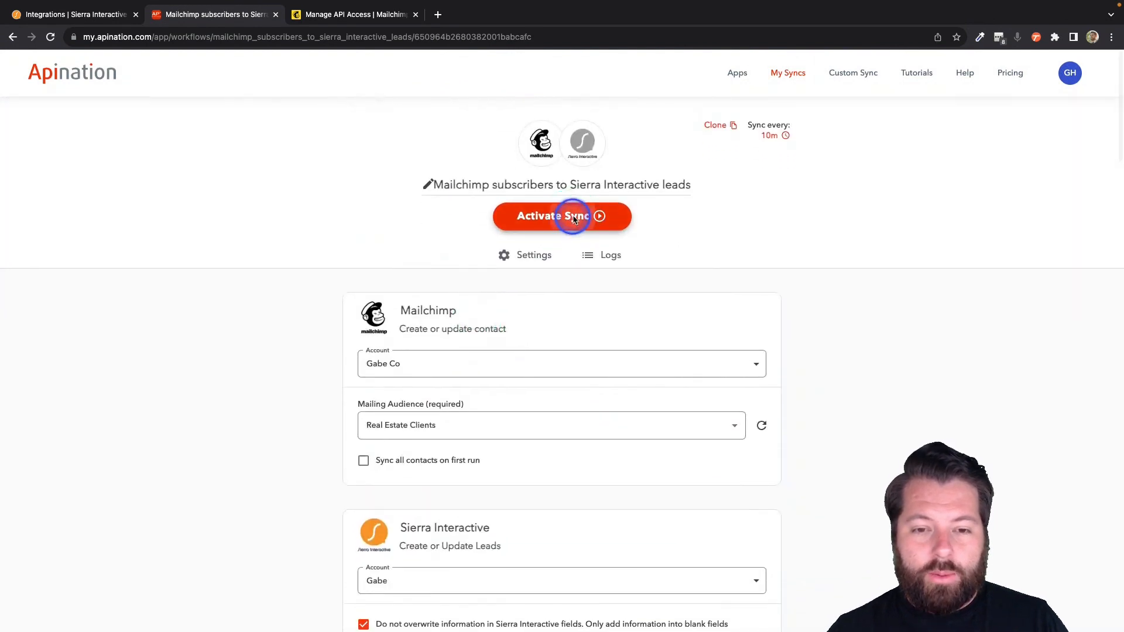
{"action": "left_click", "coordinate": [797, 70]}
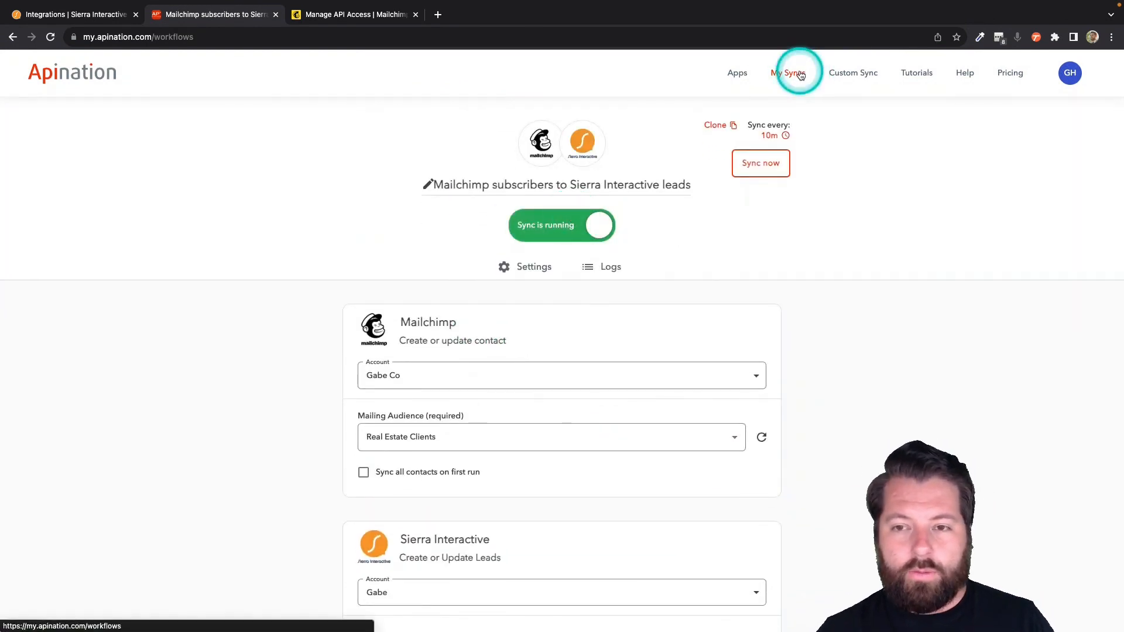